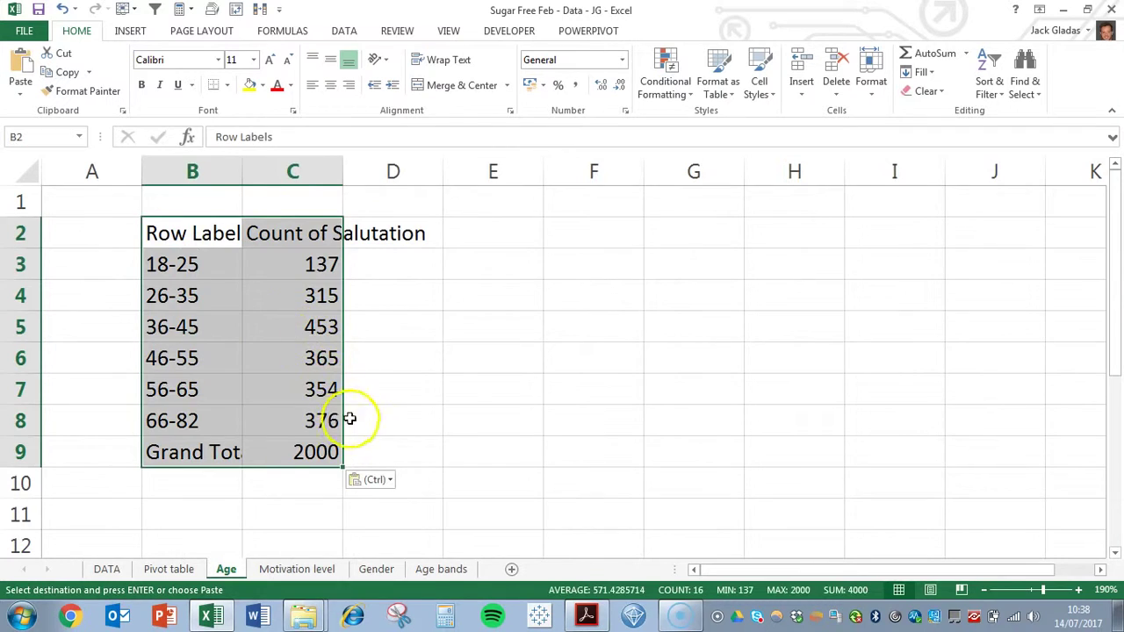
Rename the table headings in B2 and C2 to "Age bands" and "Frequency"
{"action": "left_click", "coordinate": [407, 395]}
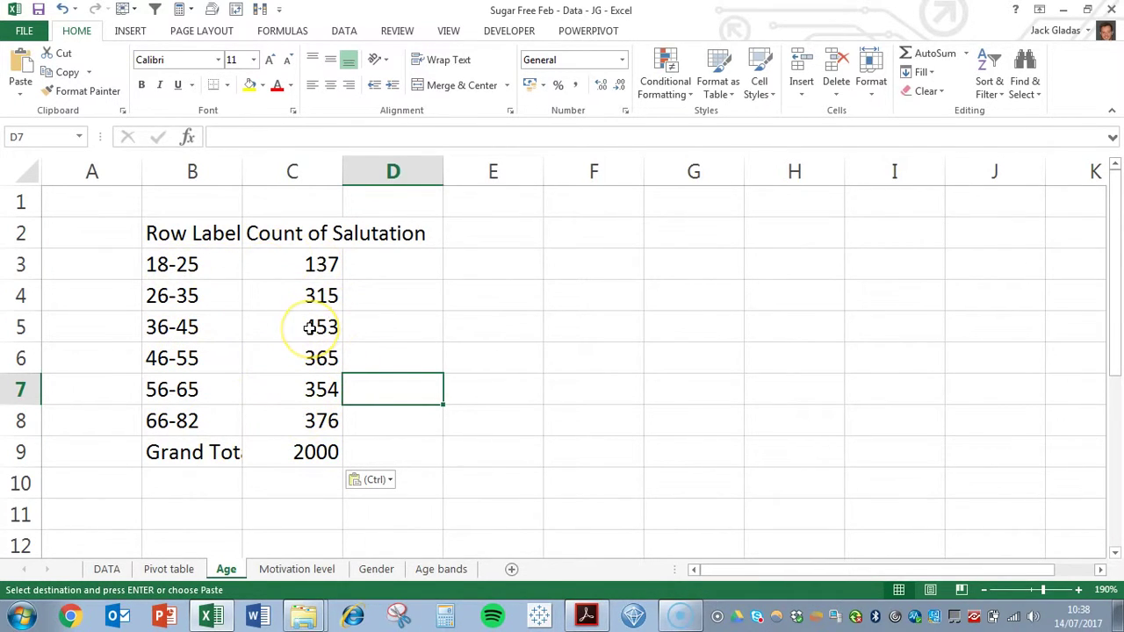
{"action": "left_click", "coordinate": [190, 234]}
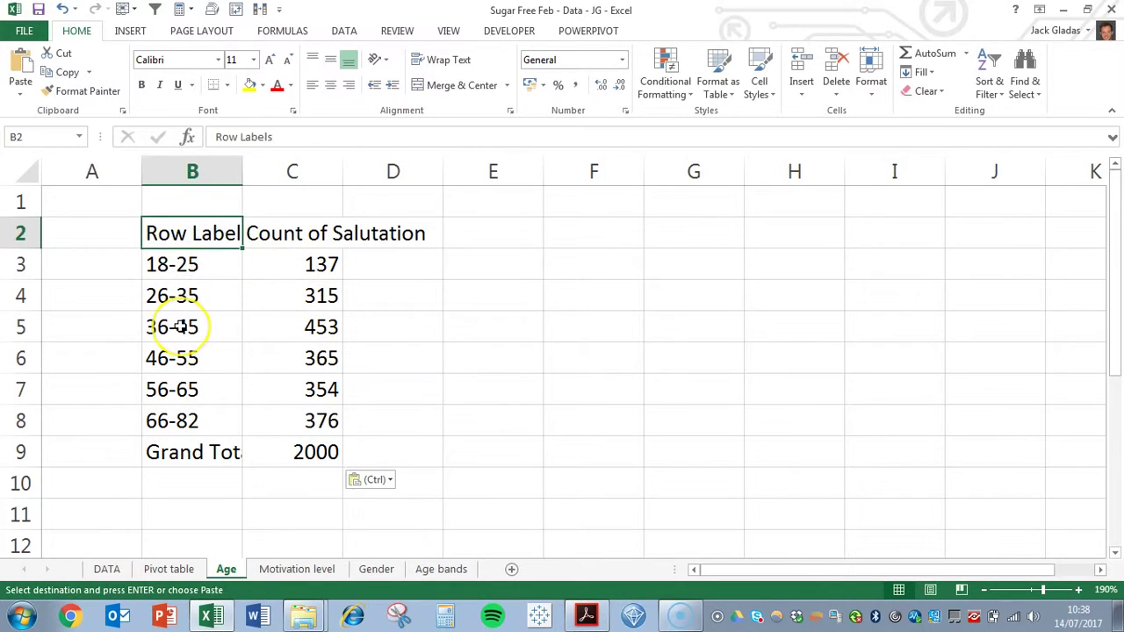
{"action": "type", "text": "Age bands"}
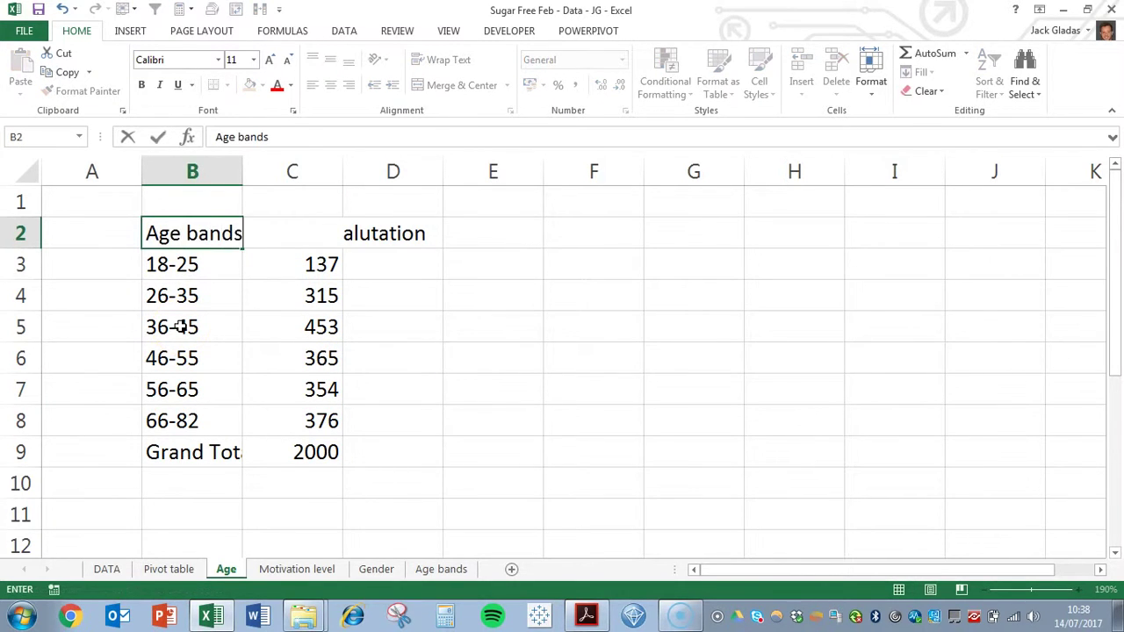
{"action": "key", "text": "Tab"}
{"action": "type", "text": "F"}
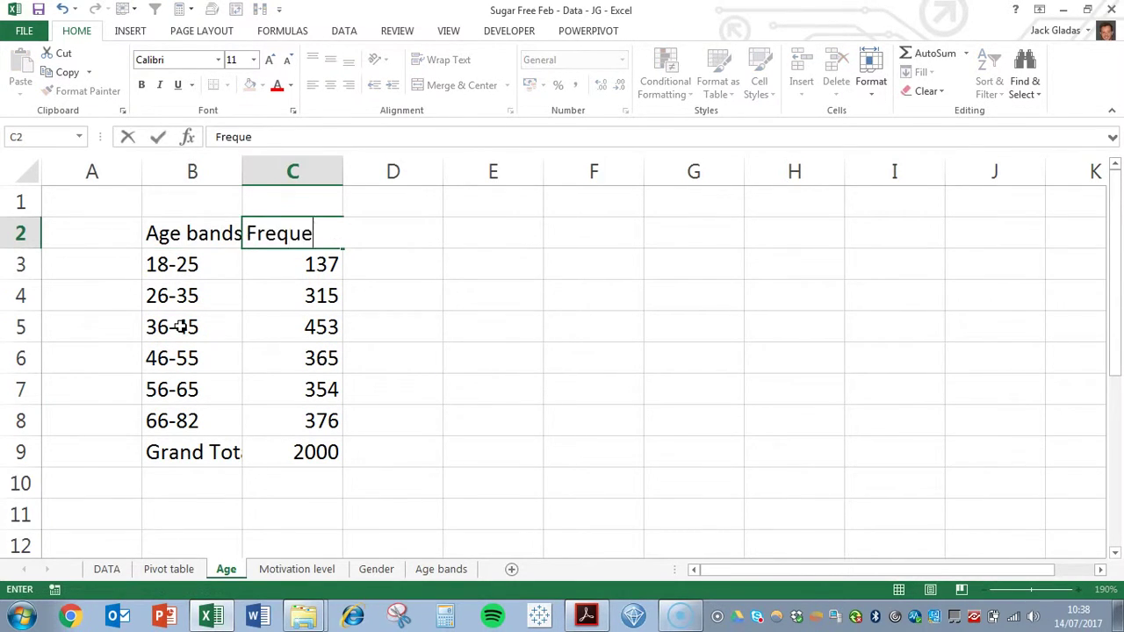
{"action": "type", "text": "requency"}
{"action": "key", "text": "Return"}
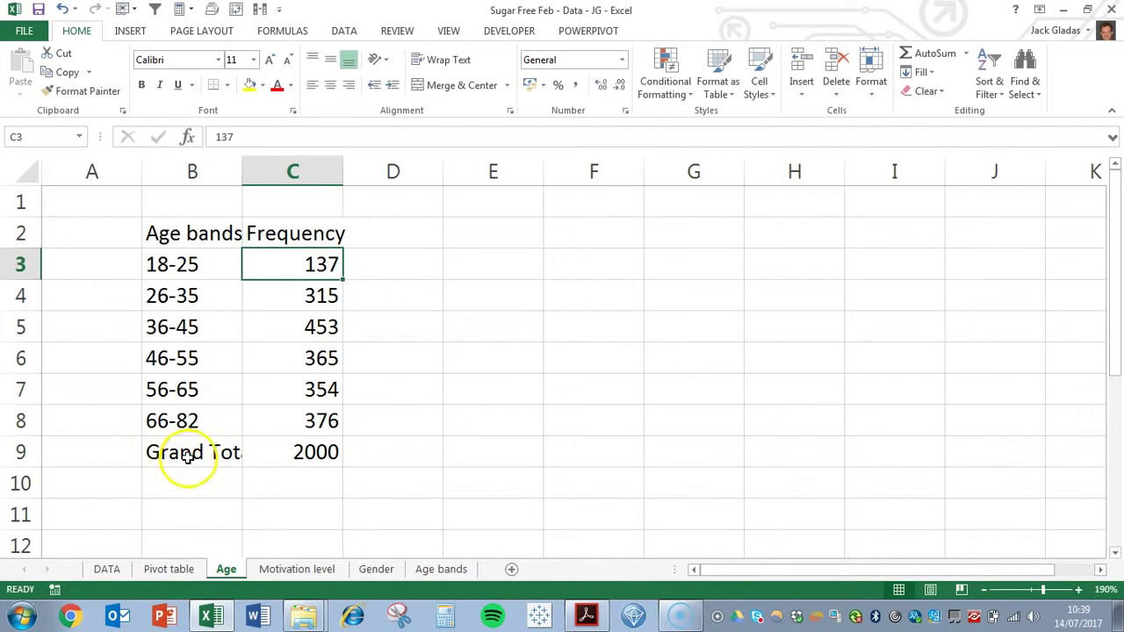
Clear the Grand Total label and value in row 9, and add the heading "Group width" in D2
{"action": "left_click_drag", "start_coordinate": [188, 454], "coordinate": [278, 472]}
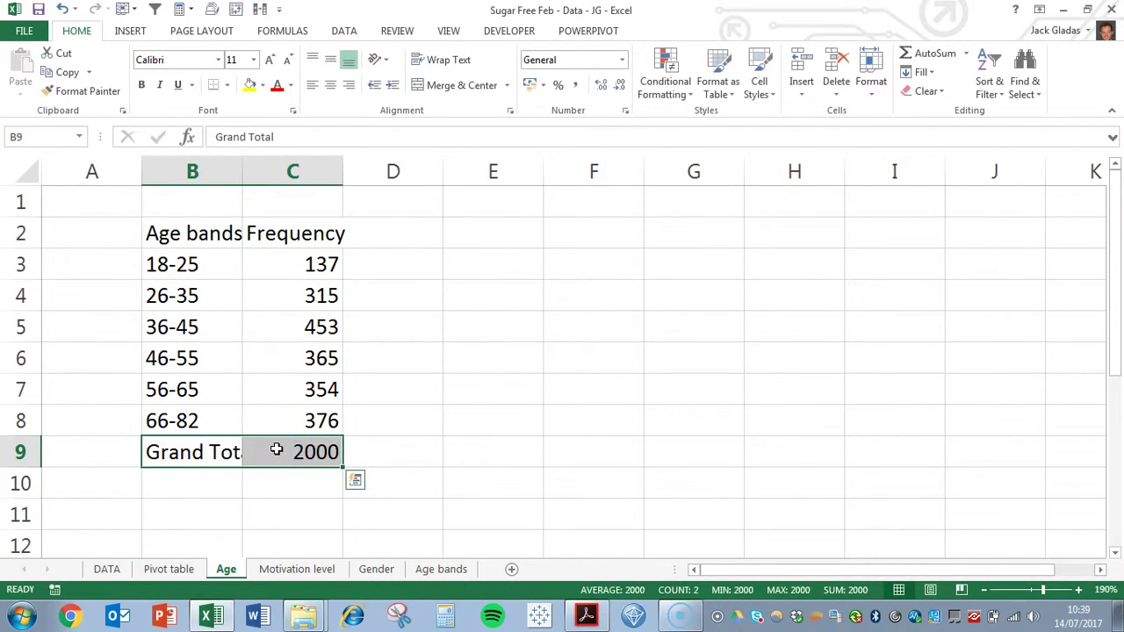
{"action": "key", "text": "Delete"}
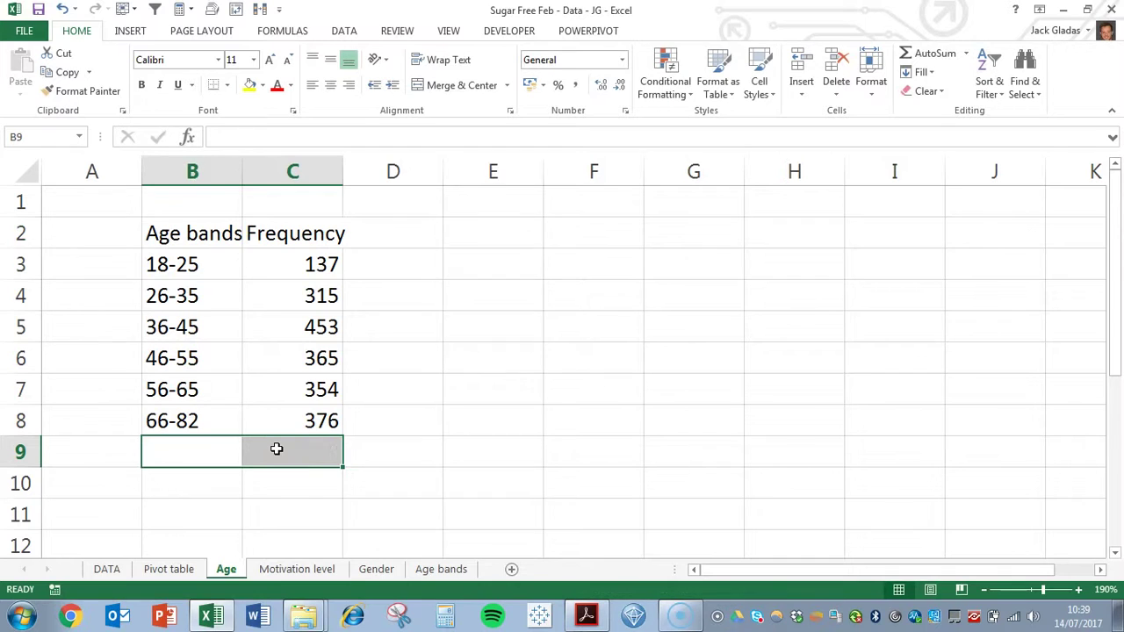
{"action": "left_click", "coordinate": [407, 235]}
{"action": "type", "text": "G"}
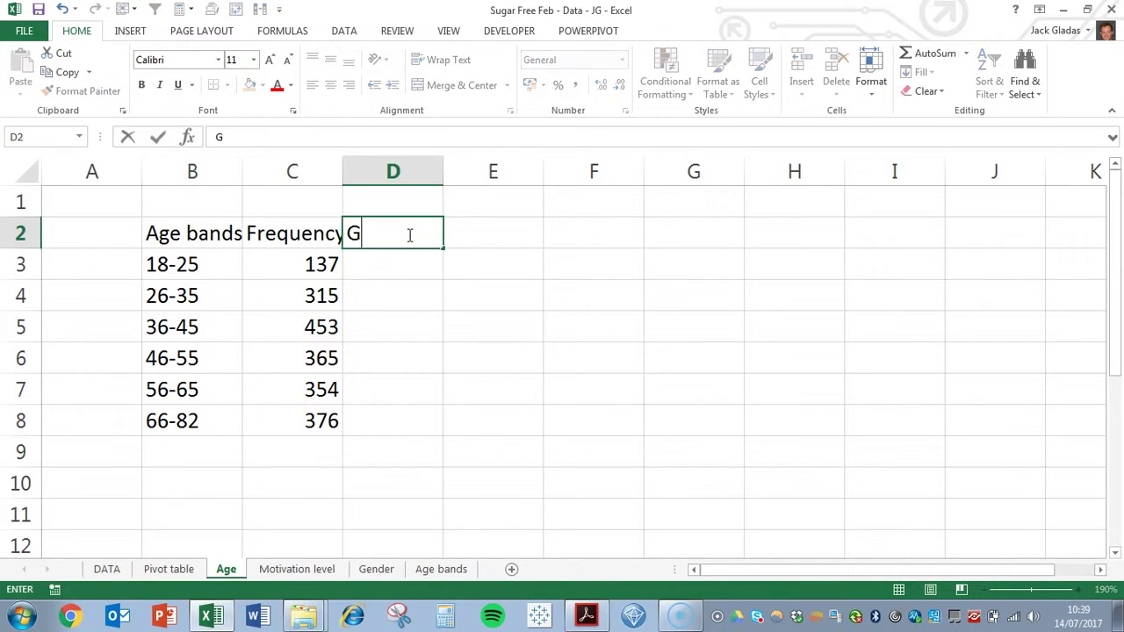
{"action": "type", "text": "roup width"}
{"action": "key", "text": "Return"}
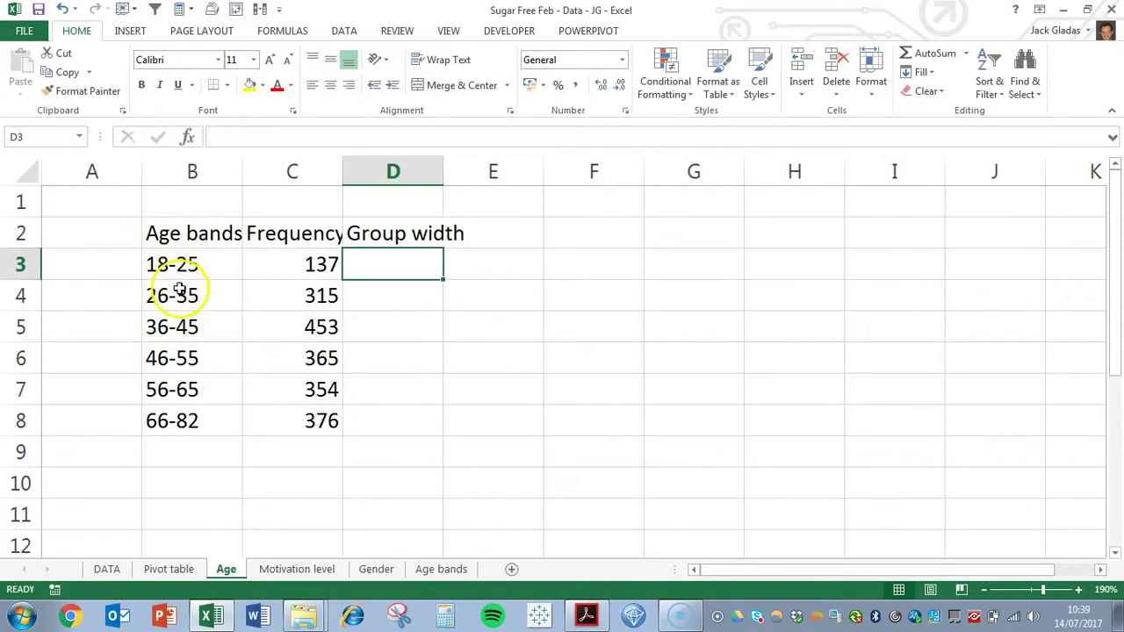
Add the headings "Lower bound" in E2 and "Upper bound" in F2
{"action": "left_click", "coordinate": [201, 268]}
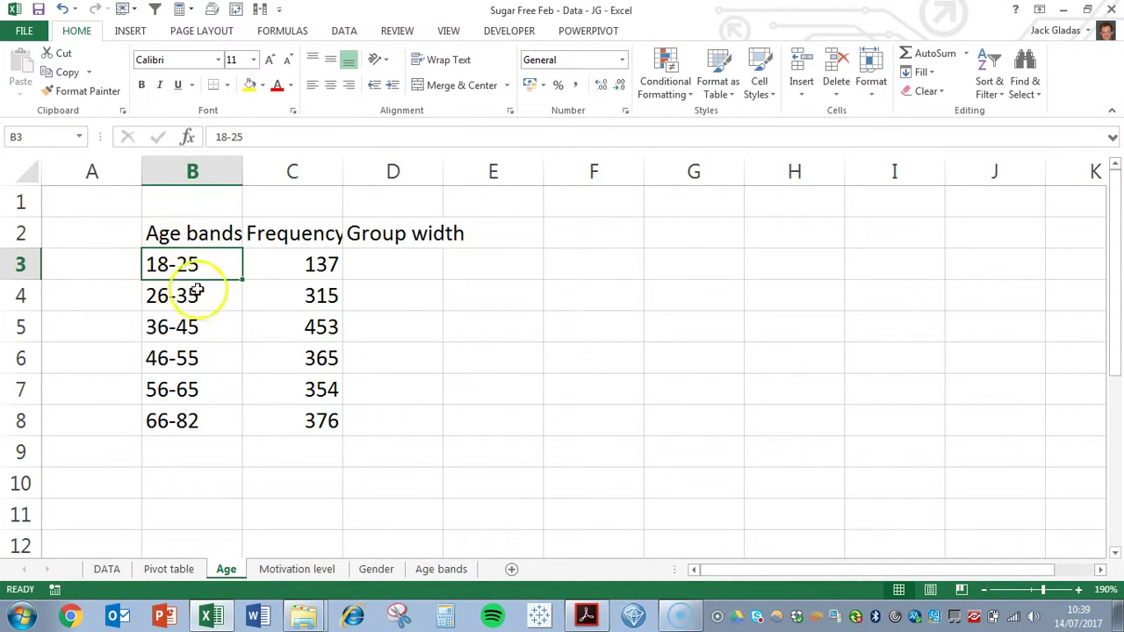
{"action": "left_click", "coordinate": [497, 237]}
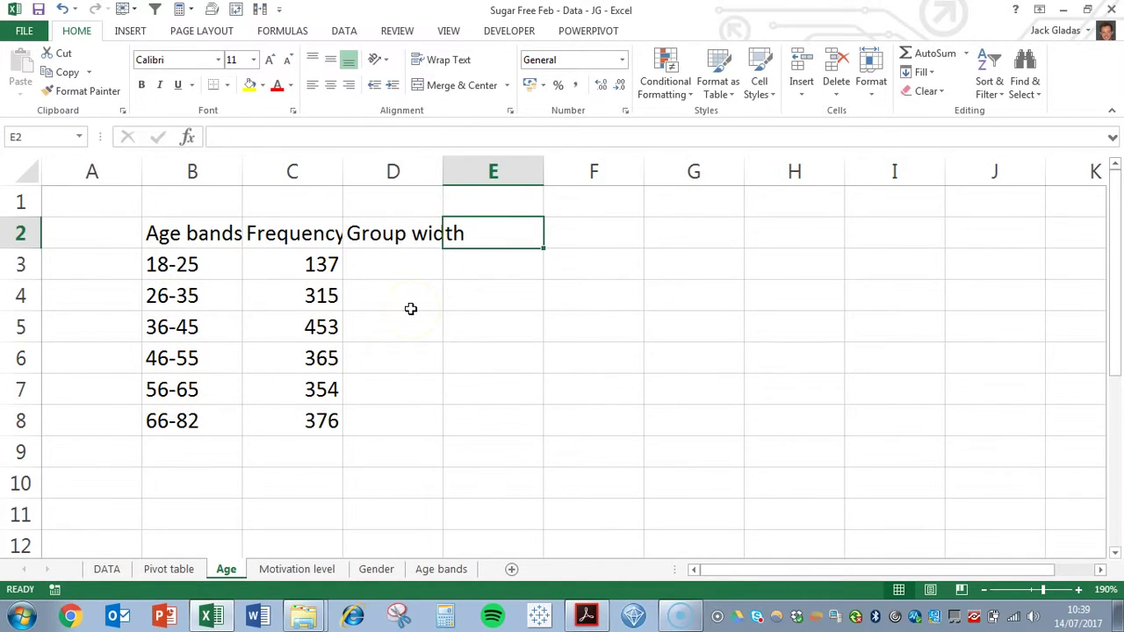
{"action": "type", "text": "Lowe"}
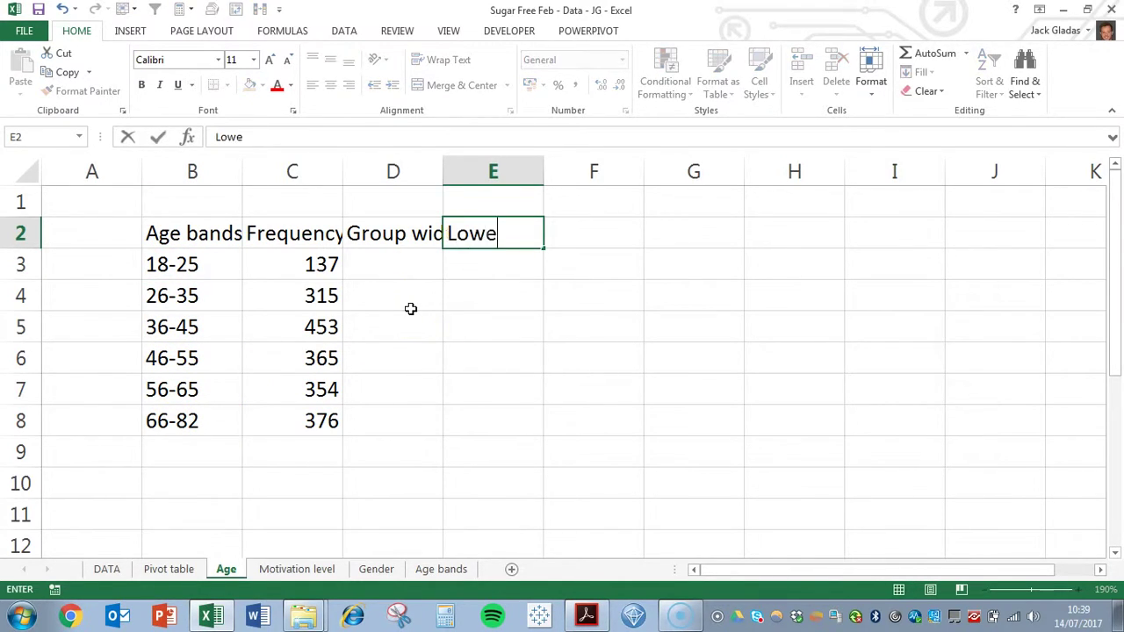
{"action": "type", "text": "r bound"}
{"action": "key", "text": "Tab"}
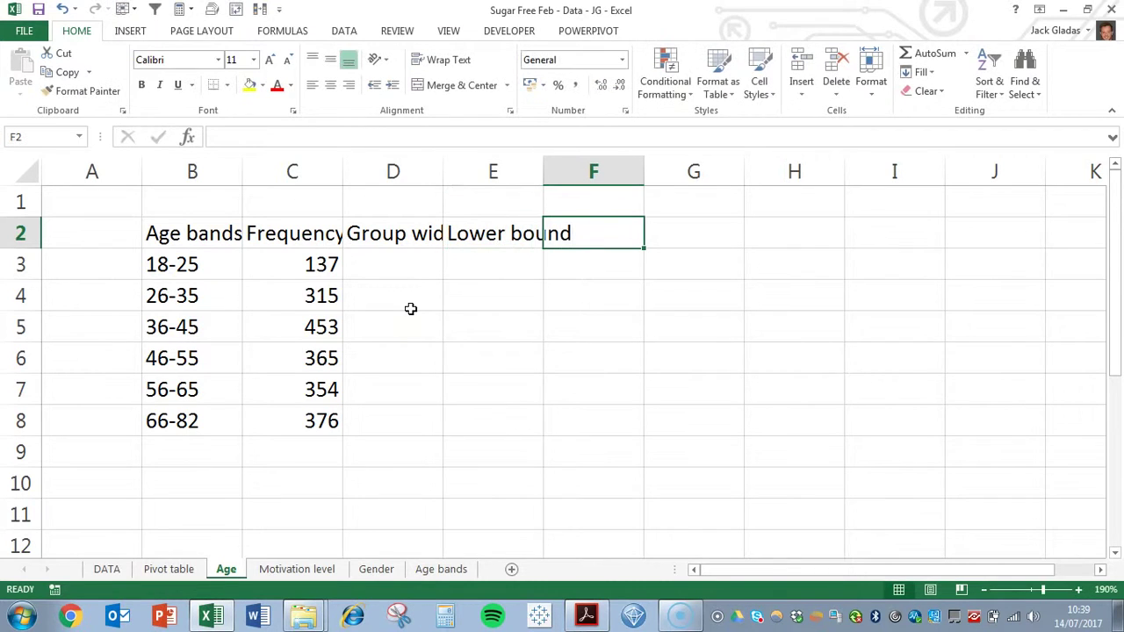
{"action": "type", "text": "Upper bound"}
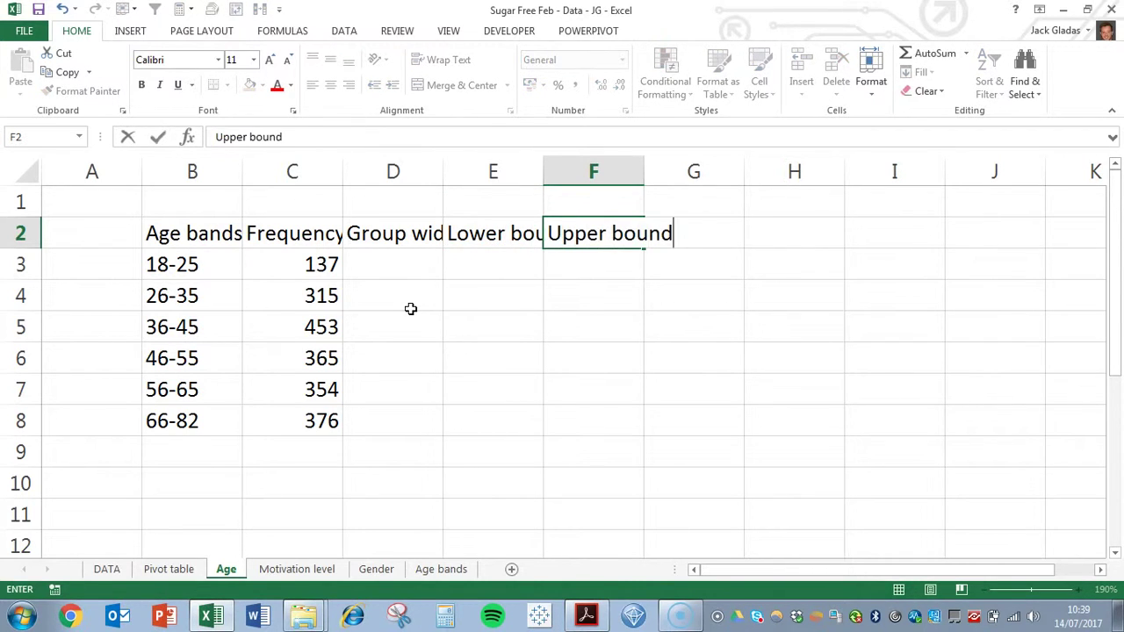
{"action": "key", "text": "Return"}
Enter a lower bound of 18 and an upper bound of 26 for the 18-25 age band in row 3
{"action": "type", "text": "18"}
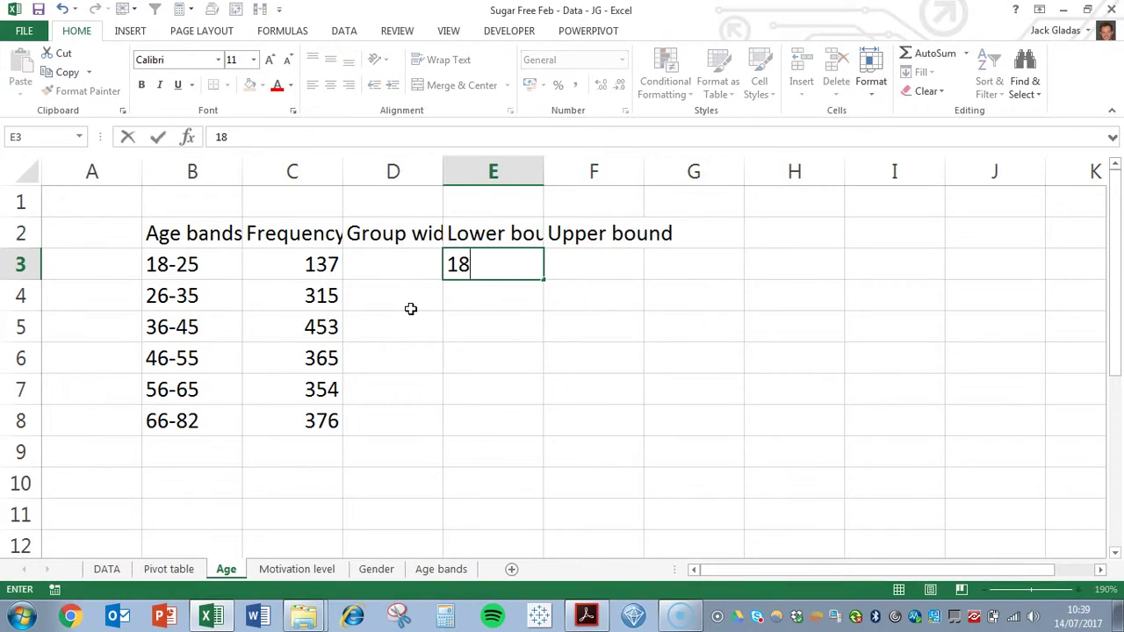
{"action": "key", "text": "Tab"}
{"action": "type", "text": "26"}
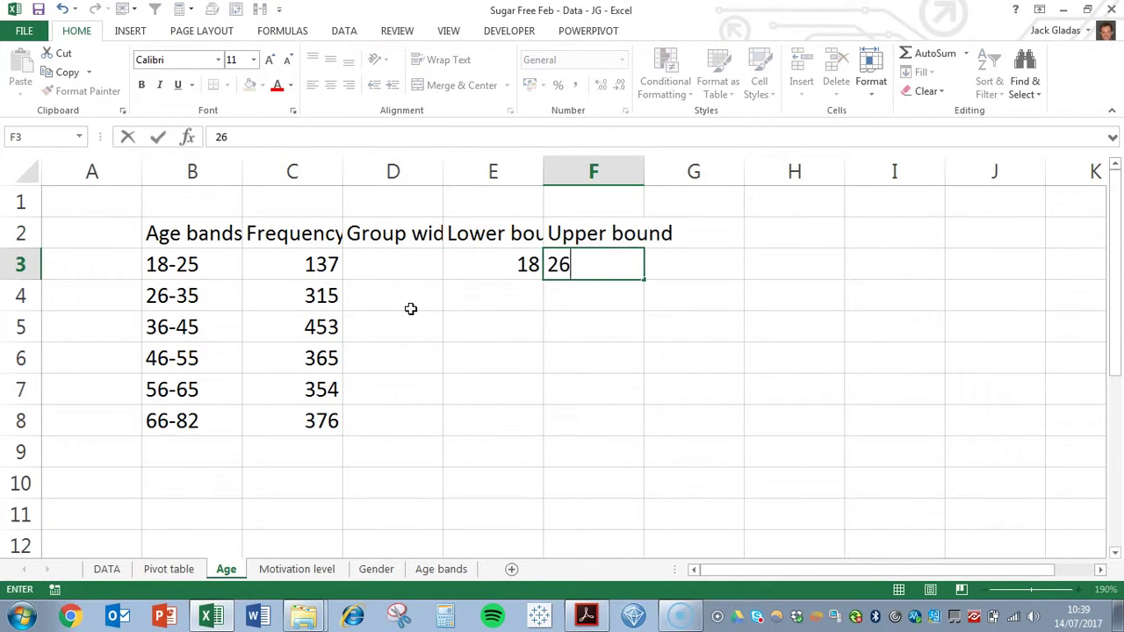
{"action": "key", "text": "Return"}
{"action": "key", "text": "Left"}
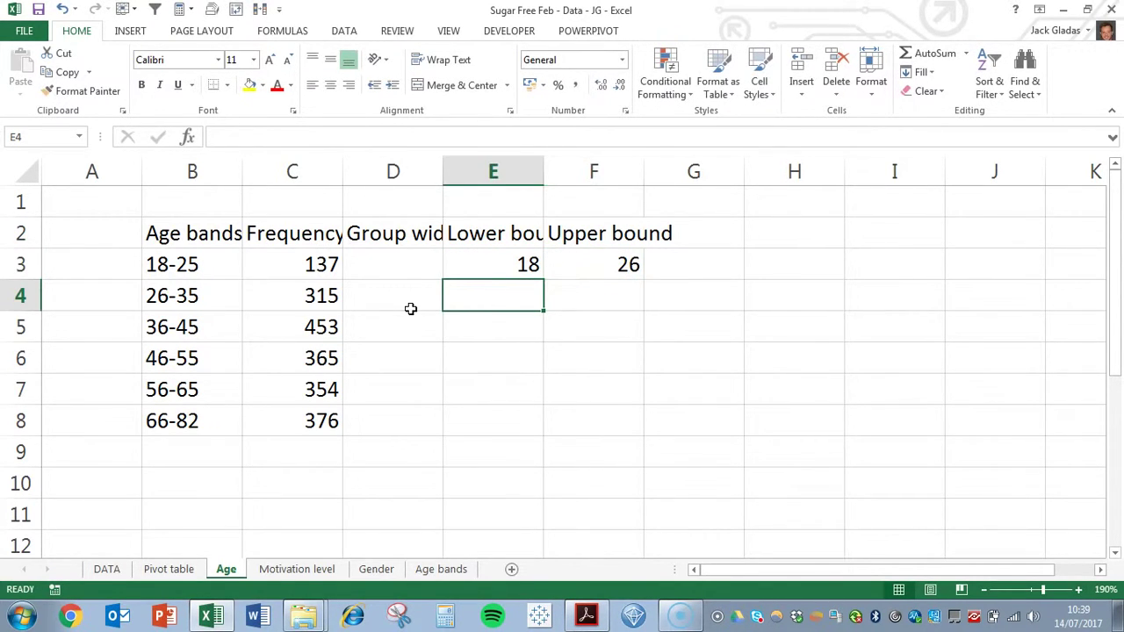
Fill in the remaining lower bounds in E4:E8 with 26, 36, 46, 56 and 66
{"action": "type", "text": "26"}
{"action": "key", "text": "Return"}
{"action": "type", "text": "36"}
{"action": "key", "text": "Return"}
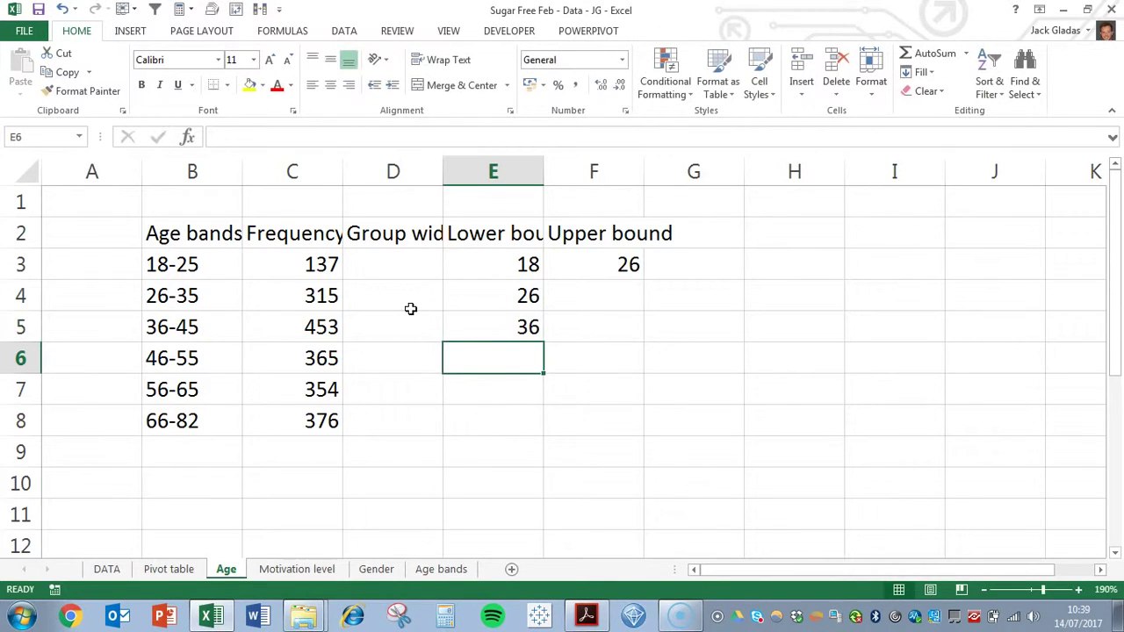
{"action": "type", "text": "46"}
{"action": "key", "text": "Return"}
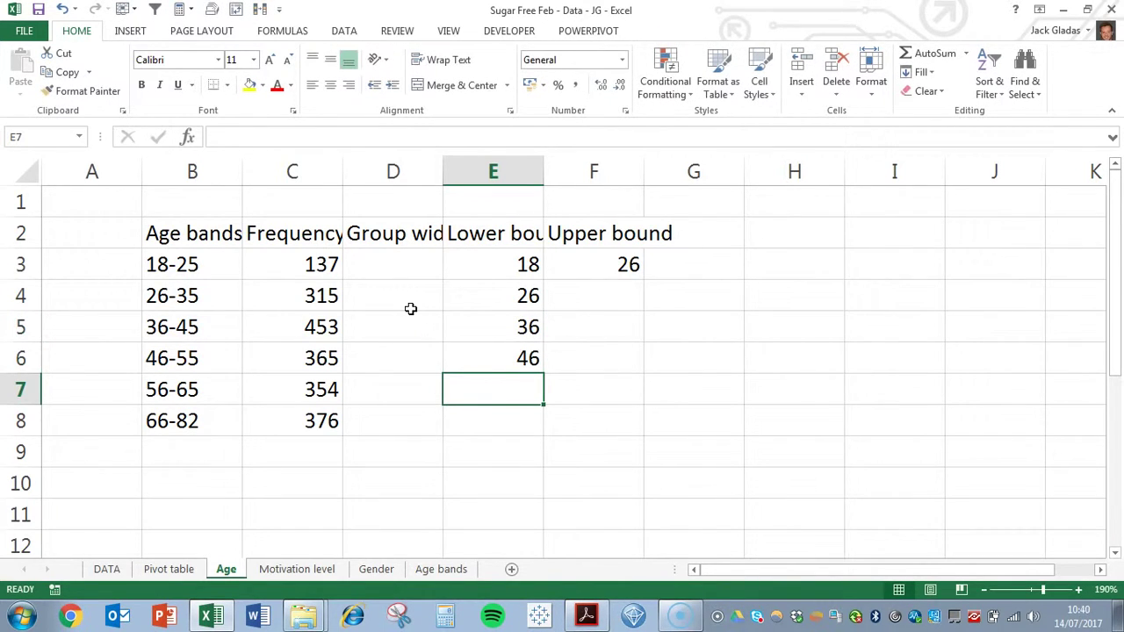
{"action": "type", "text": "56"}
{"action": "key", "text": "Return"}
{"action": "type", "text": "66"}
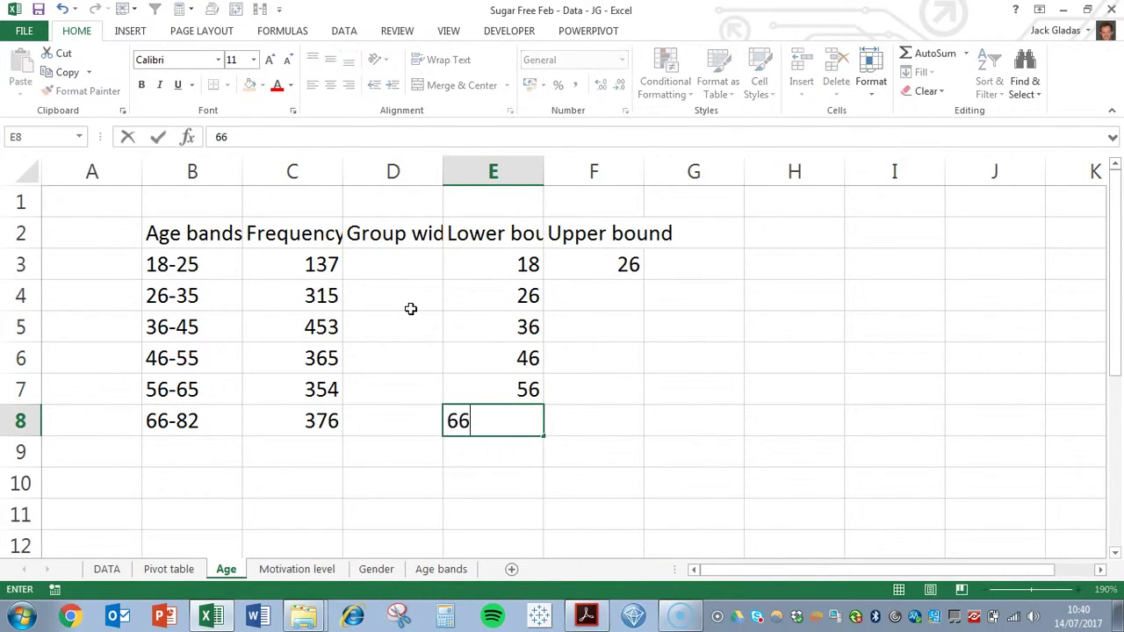
{"action": "key", "text": "Right"}
Fill in the remaining upper bounds in F4:F8 with 36, 46, 56, 66 and 83
{"action": "key", "text": "Up"}
{"action": "key", "text": "Up"}
{"action": "key", "text": "Up"}
{"action": "key", "text": "Up"}
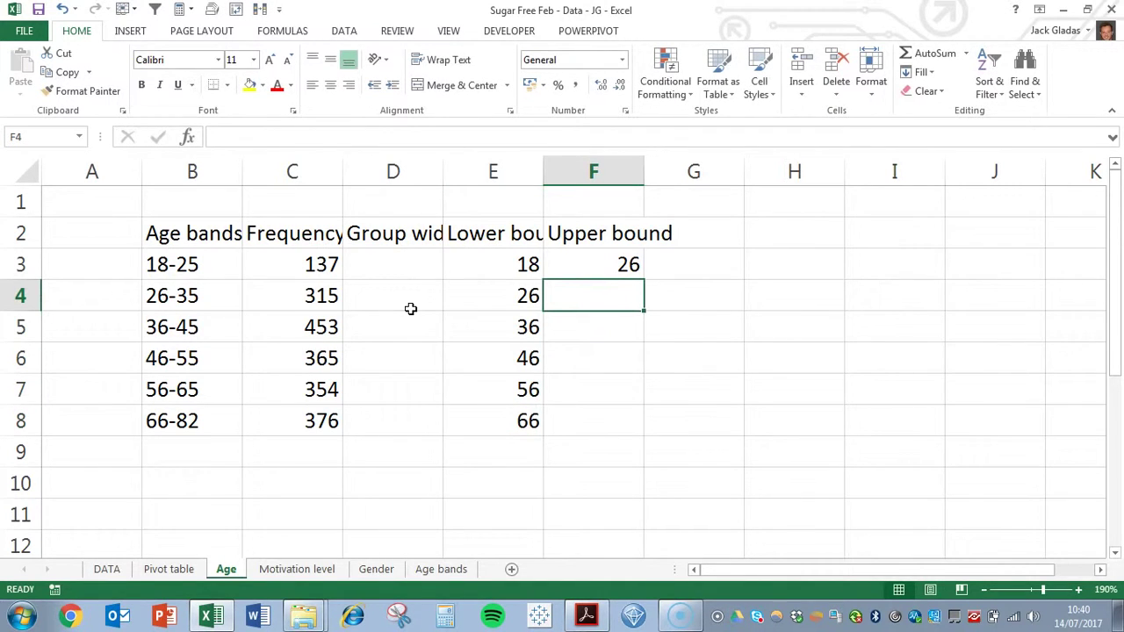
{"action": "type", "text": "36"}
{"action": "key", "text": "Return"}
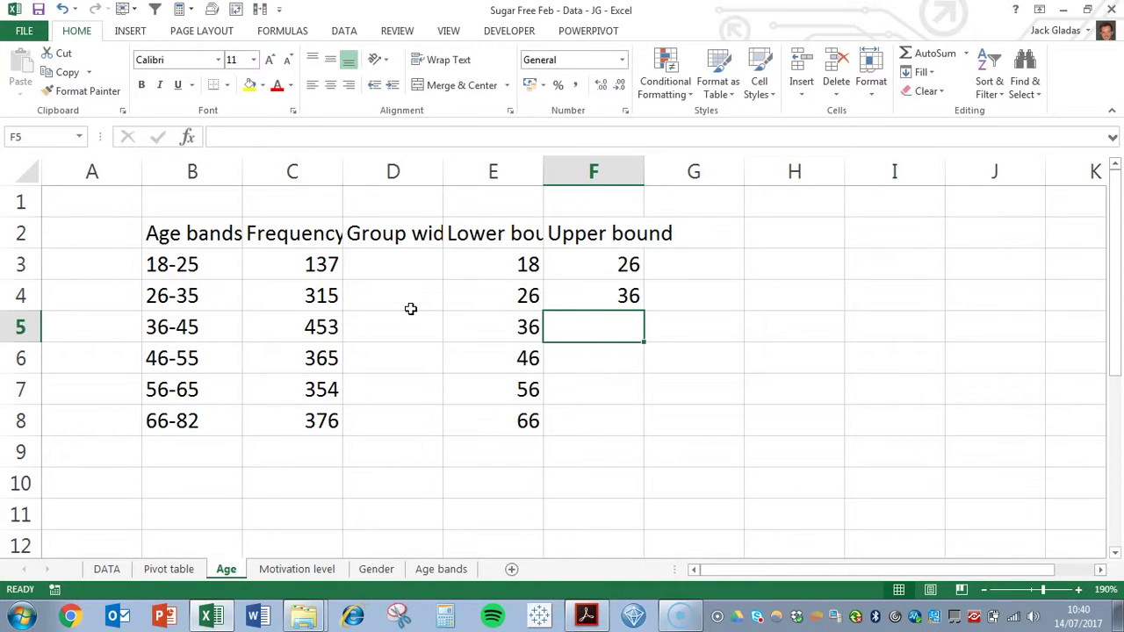
{"action": "type", "text": "46"}
{"action": "key", "text": "Return"}
{"action": "type", "text": "56"}
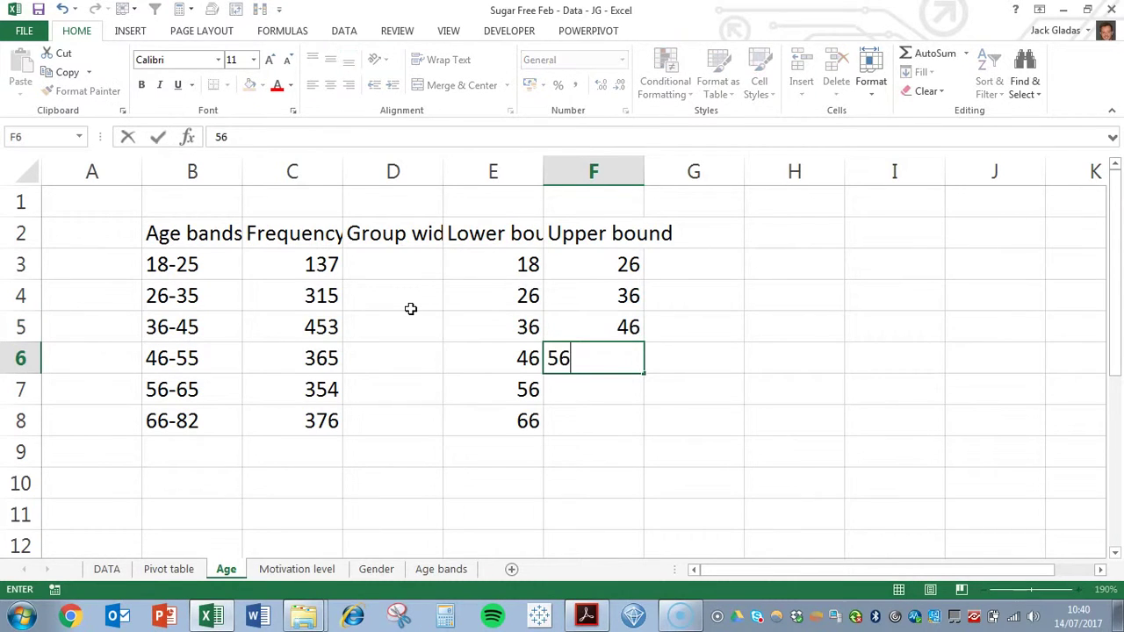
{"action": "key", "text": "Return"}
{"action": "type", "text": "6"}
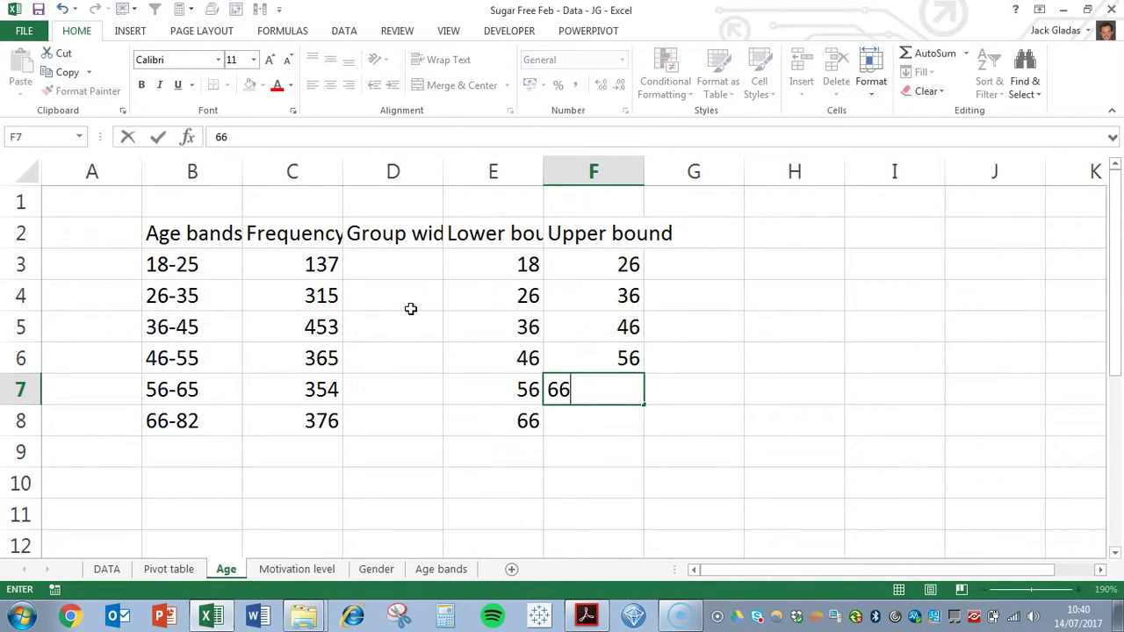
{"action": "type", "text": "6"}
{"action": "key", "text": "Return"}
{"action": "type", "text": "83"}
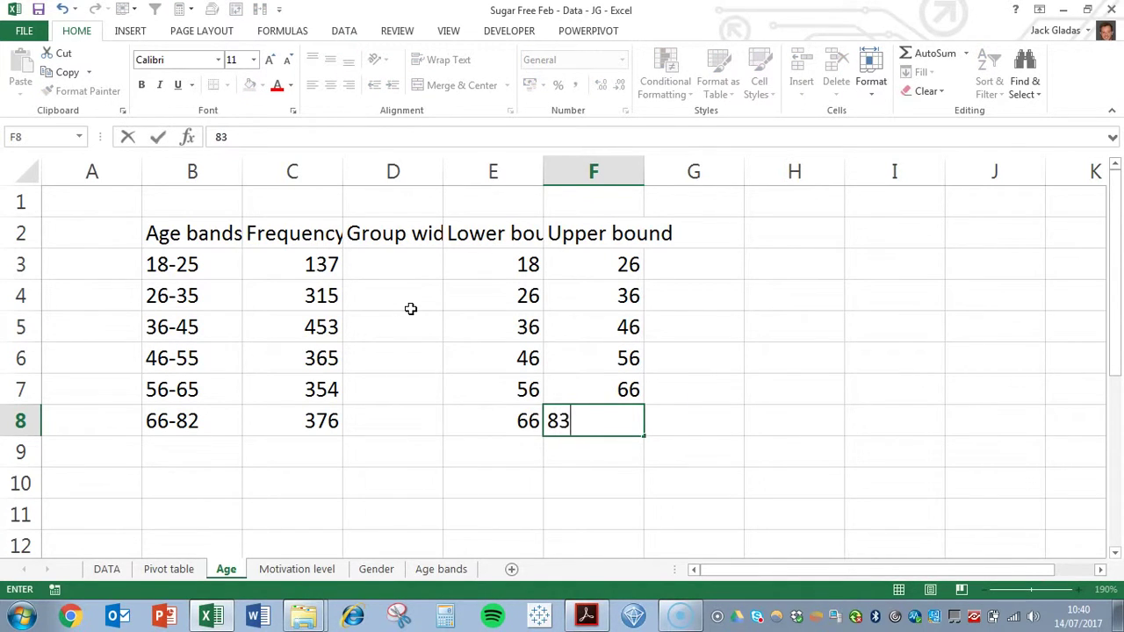
{"action": "key", "text": "Return"}
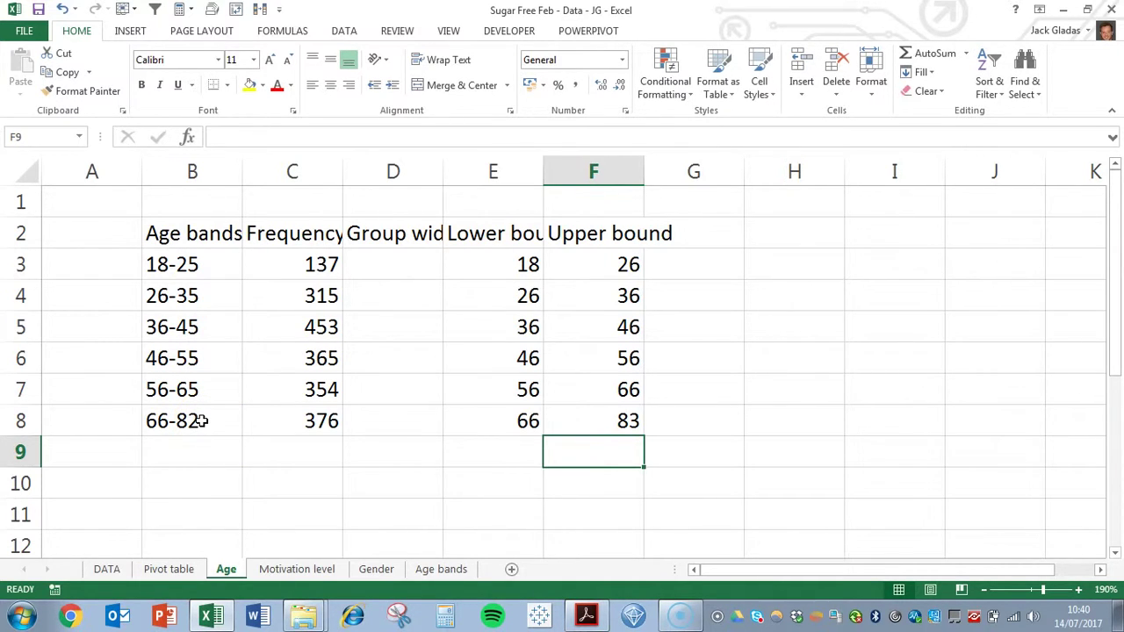
{"action": "left_click", "coordinate": [599, 422]}
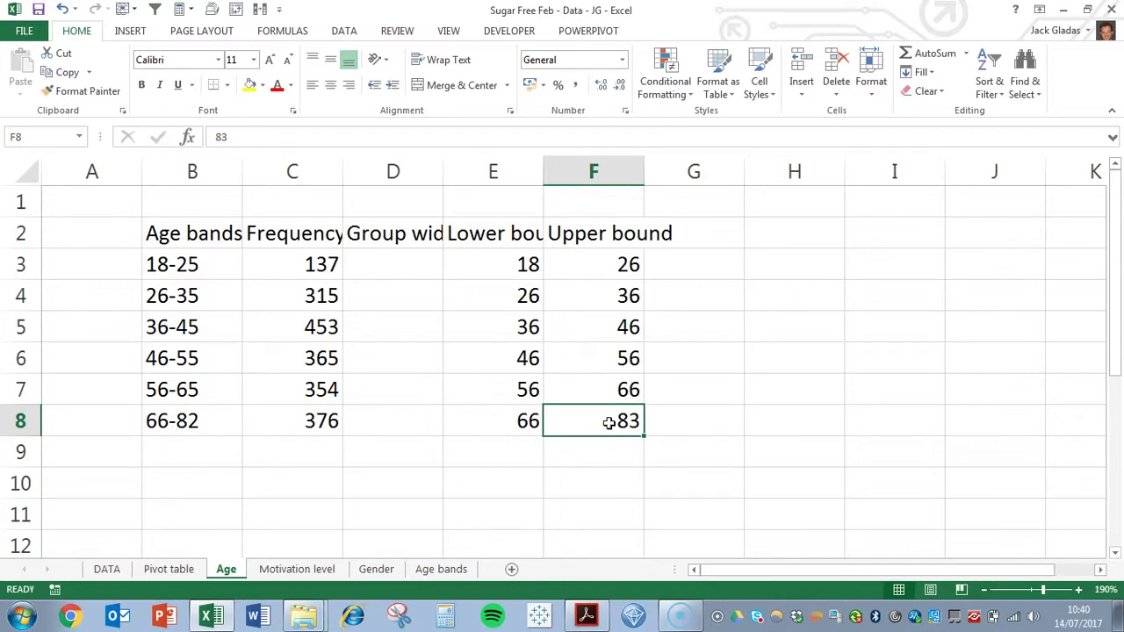
{"action": "left_click", "coordinate": [610, 423]}
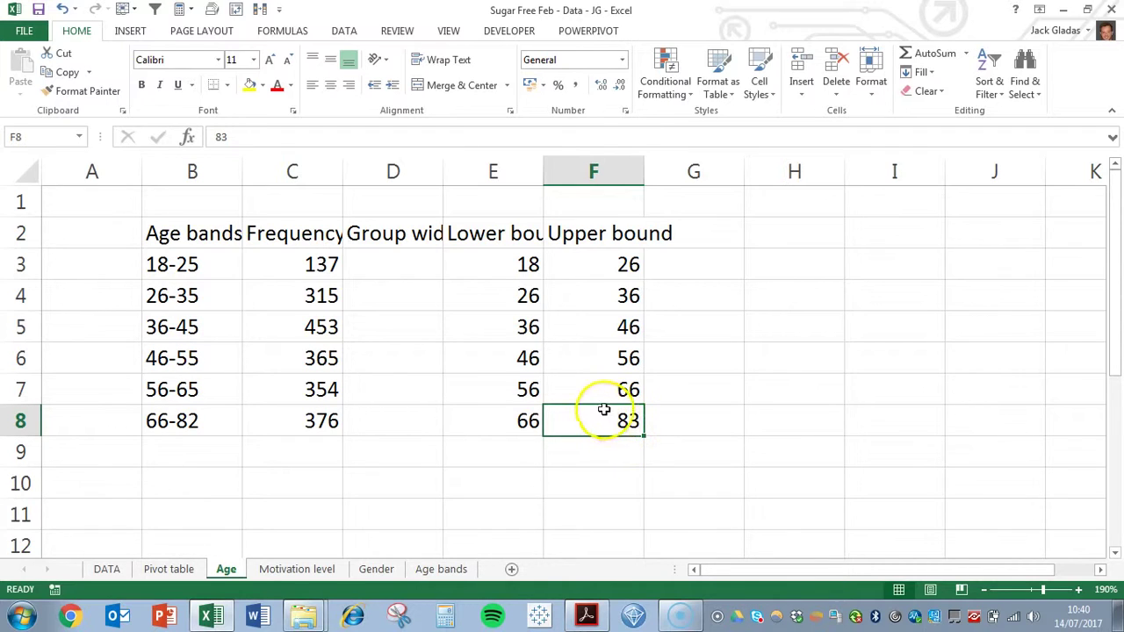
Calculate the group width in D3 with =F3-E3 and fill the formula down to D8
{"action": "left_click", "coordinate": [418, 275]}
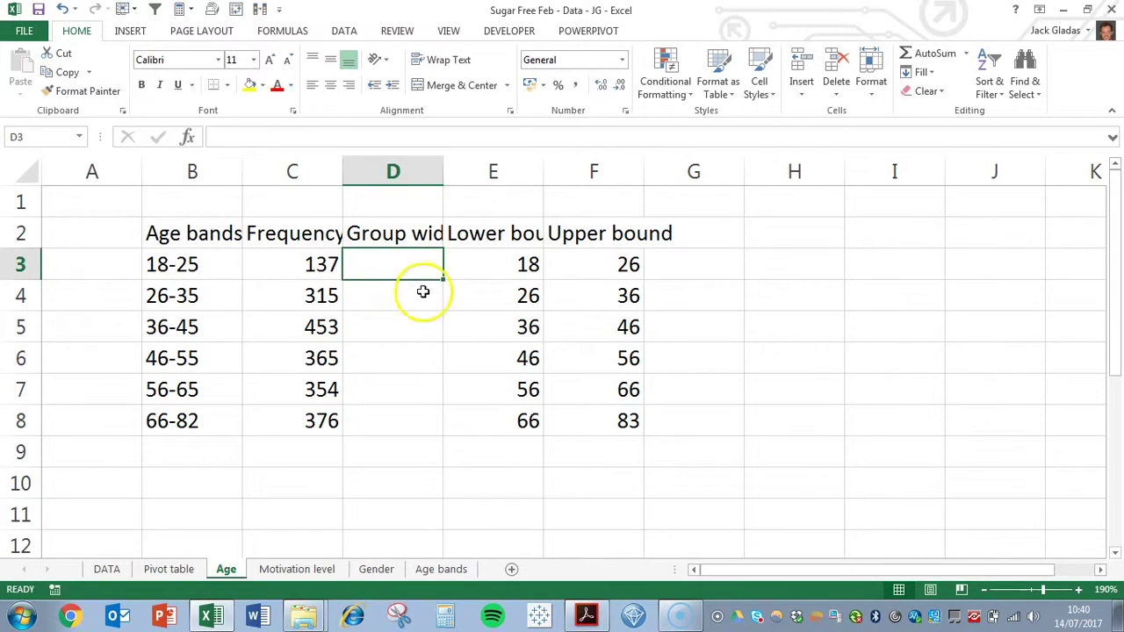
{"action": "type", "text": "="}
{"action": "left_click", "coordinate": [593, 270]}
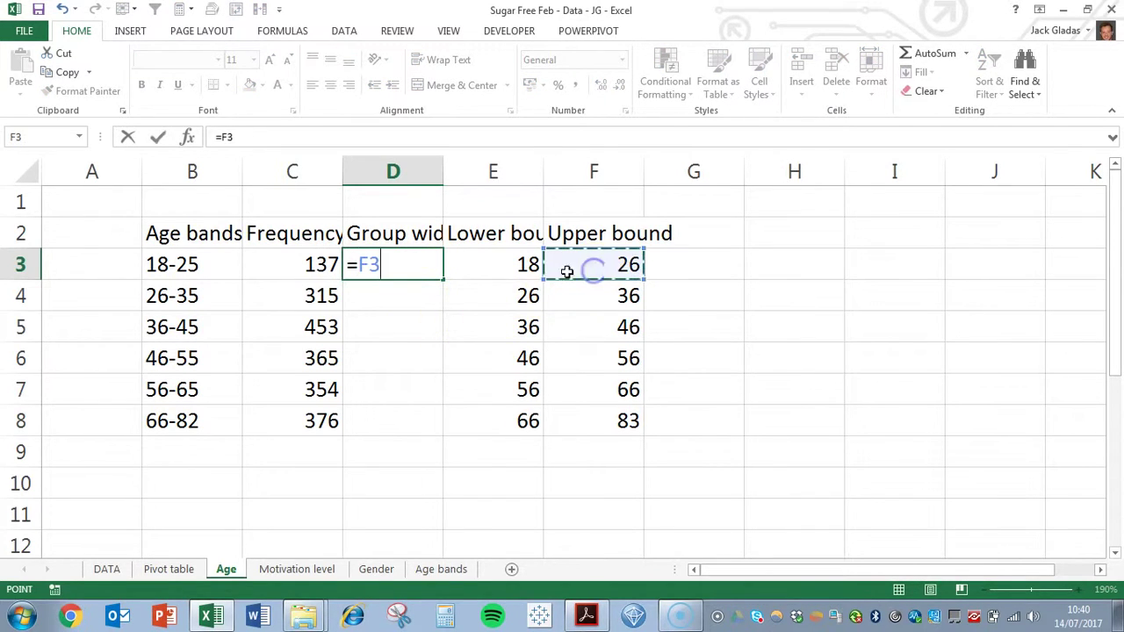
{"action": "type", "text": "-"}
{"action": "left_click", "coordinate": [501, 270]}
{"action": "key", "text": "Return"}
{"action": "left_click", "coordinate": [413, 265]}
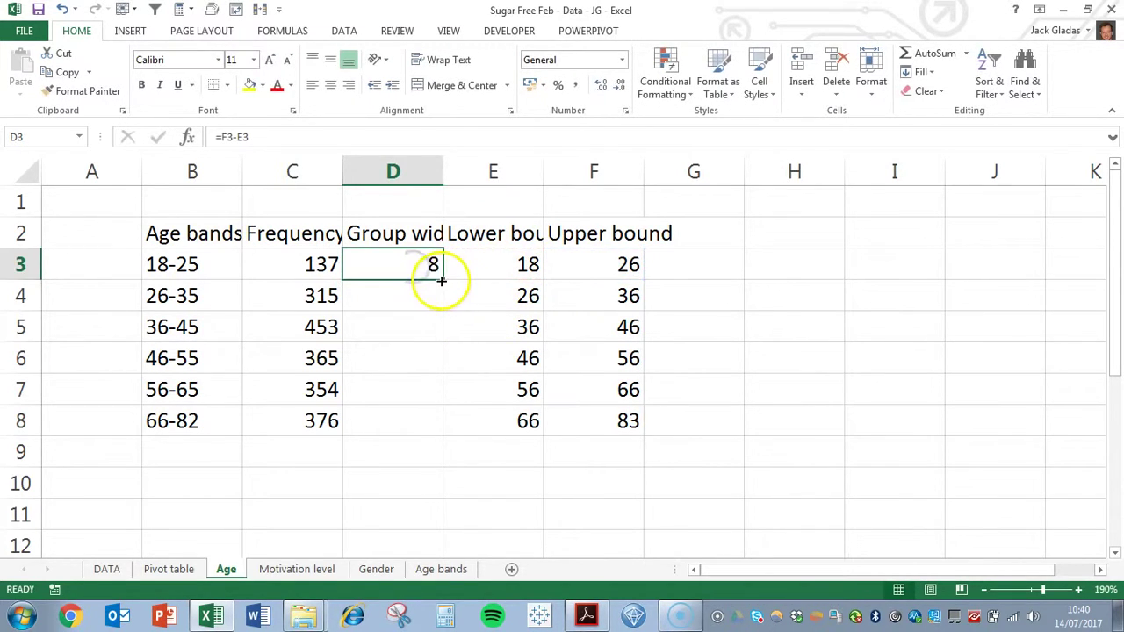
{"action": "double_click", "coordinate": [441, 279]}
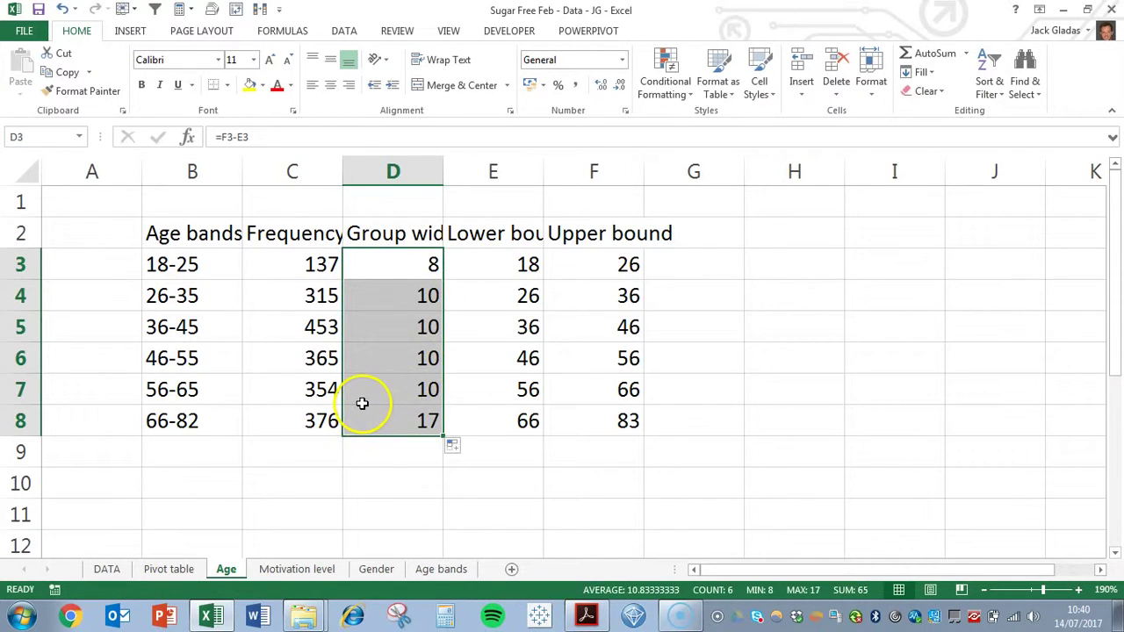
{"action": "left_click", "coordinate": [195, 268]}
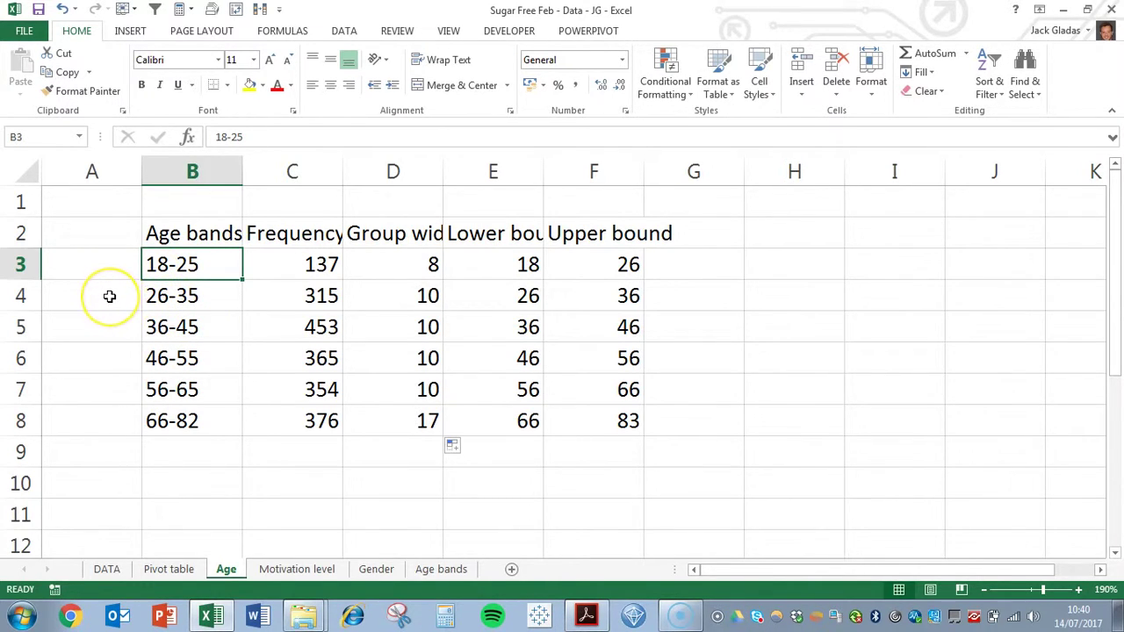
{"action": "left_click", "coordinate": [486, 266]}
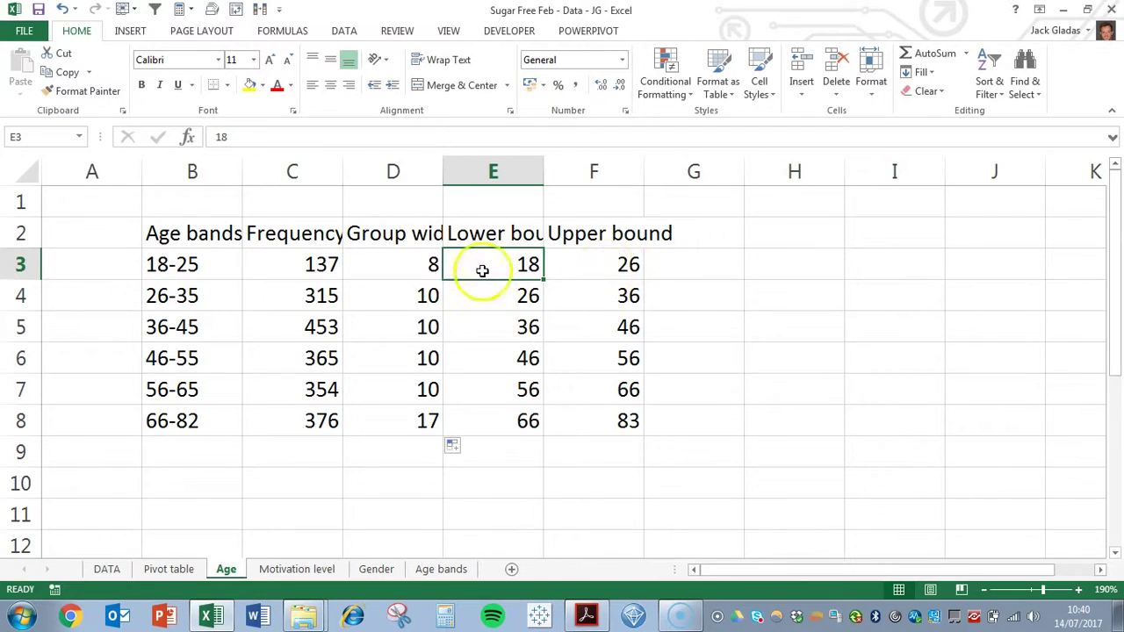
{"action": "left_click", "coordinate": [513, 295]}
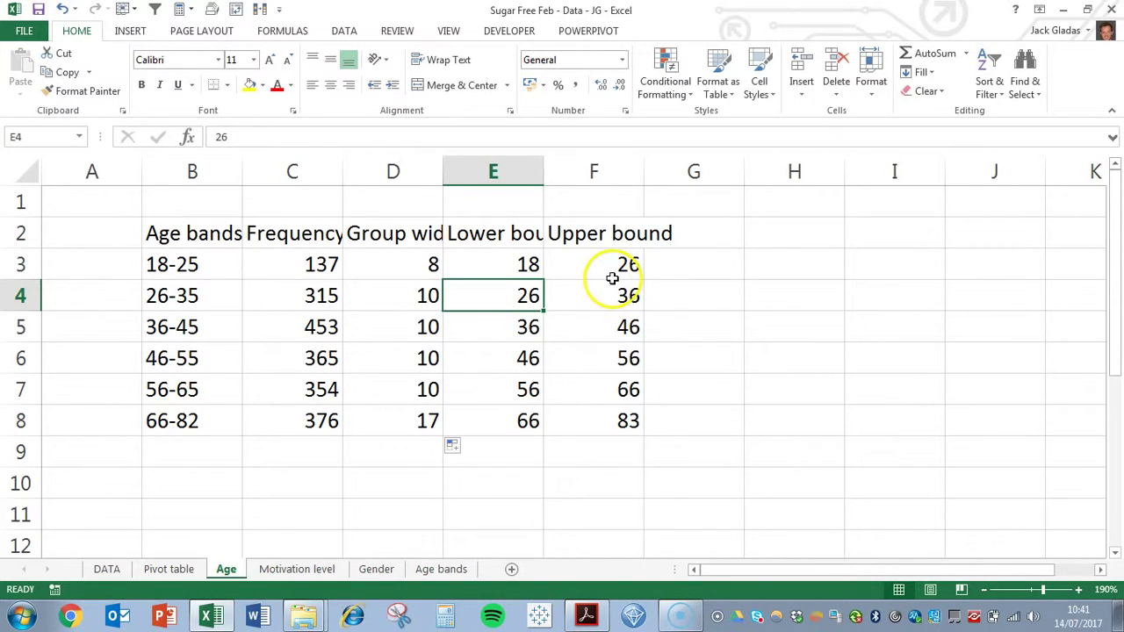
Add a "Frequency density" column heading in G2
{"action": "left_click", "coordinate": [518, 260]}
{"action": "left_click", "coordinate": [608, 272]}
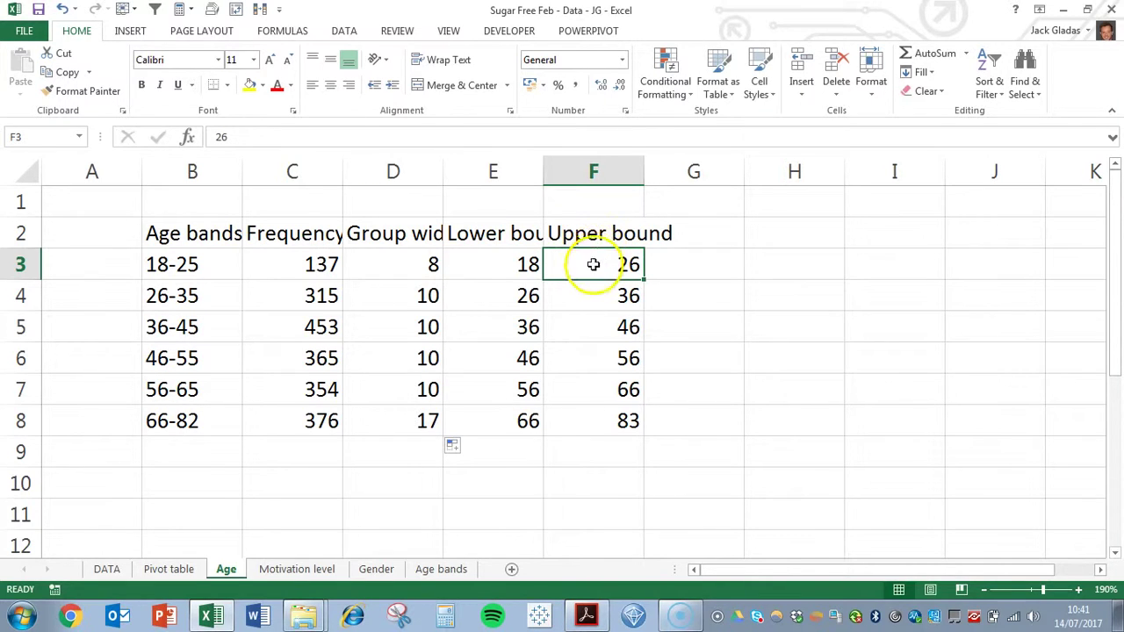
{"action": "left_click", "coordinate": [672, 241]}
{"action": "type", "text": "Frequency density"}
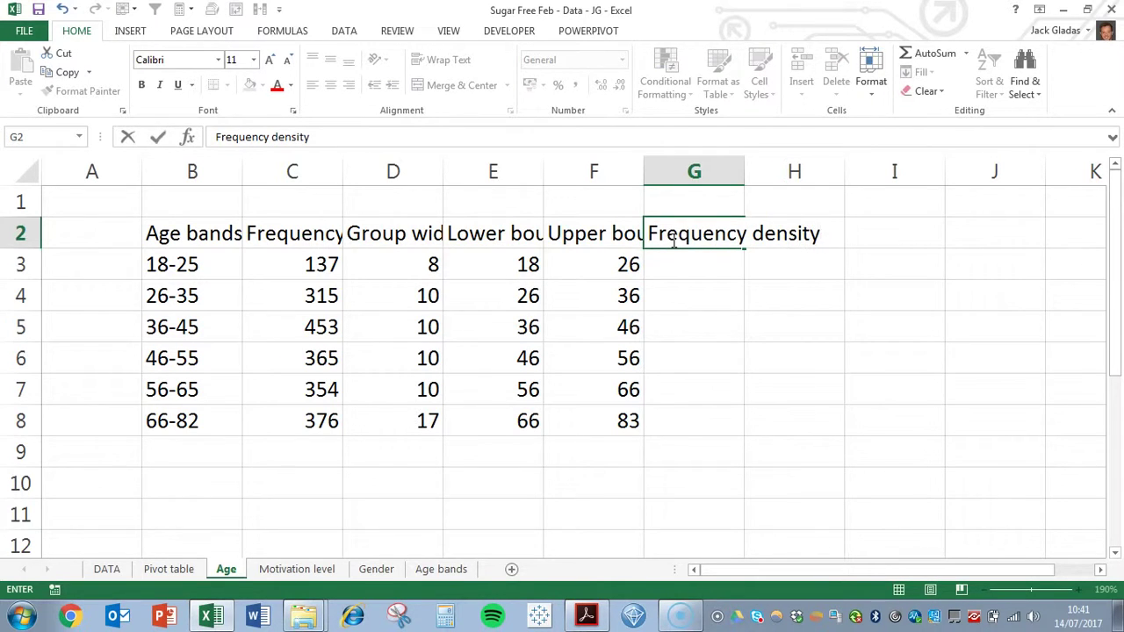
{"action": "key", "text": "Return"}
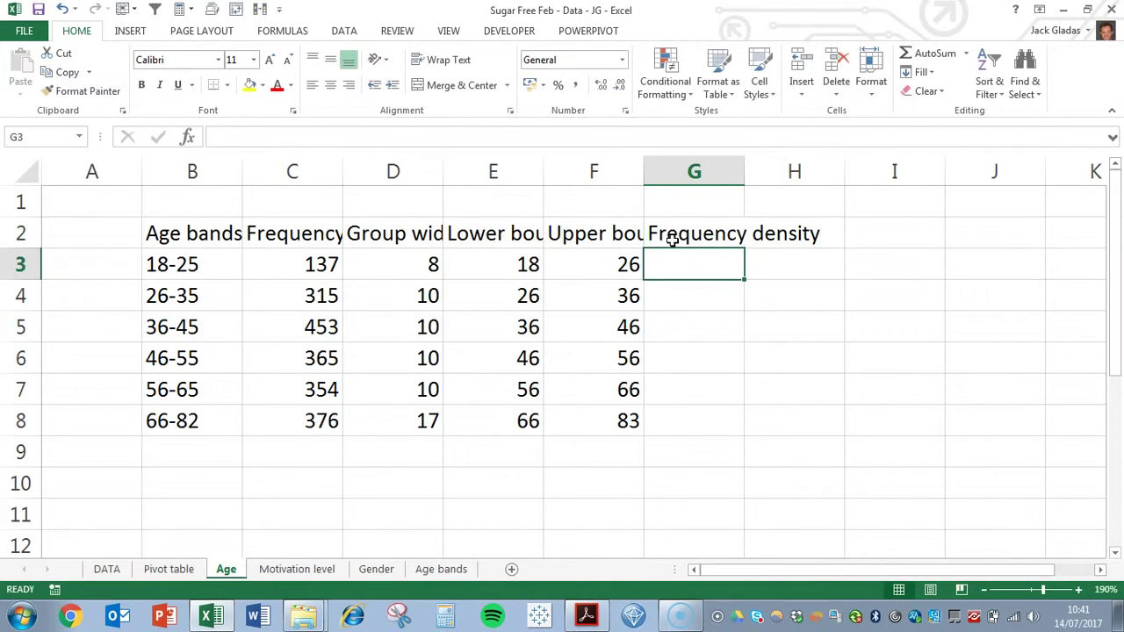
Calculate the frequency density in G3 with =C3/D3 and fill the formula down to G8
{"action": "type", "text": "="}
{"action": "left_click", "coordinate": [295, 263]}
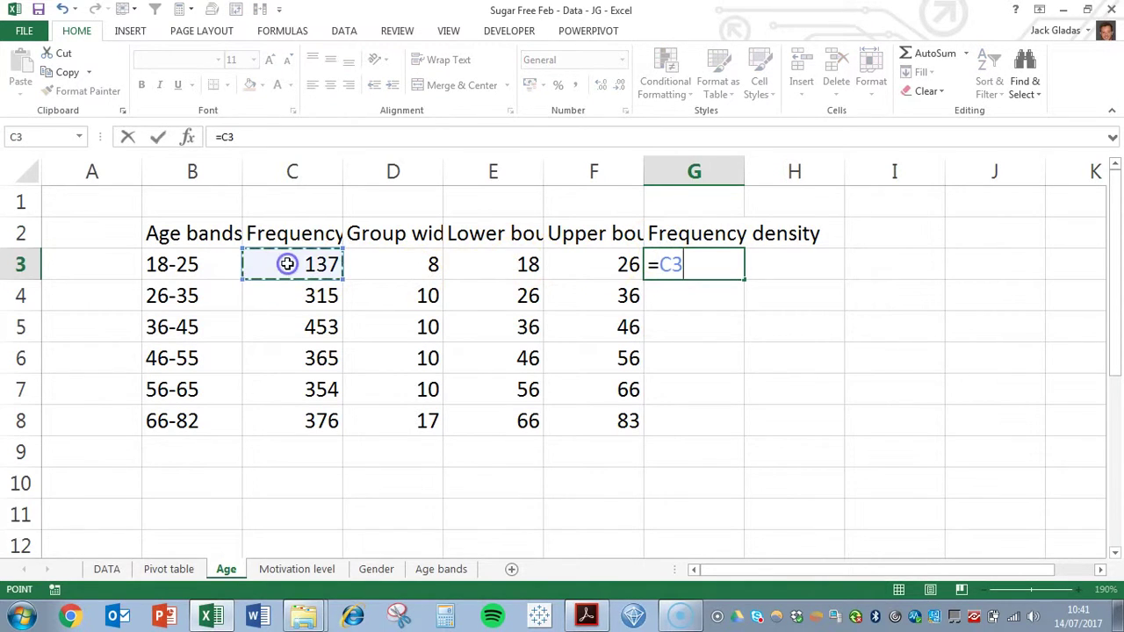
{"action": "type", "text": "/"}
{"action": "left_click", "coordinate": [397, 264]}
{"action": "key", "text": "Return"}
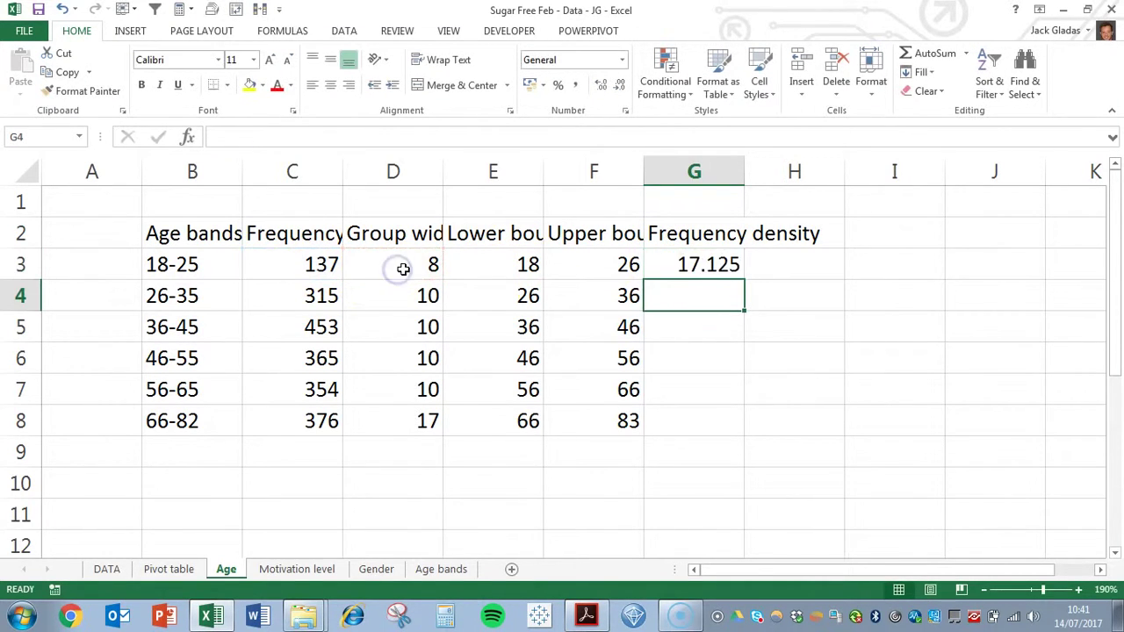
{"action": "left_click", "coordinate": [720, 265]}
{"action": "double_click", "coordinate": [742, 280]}
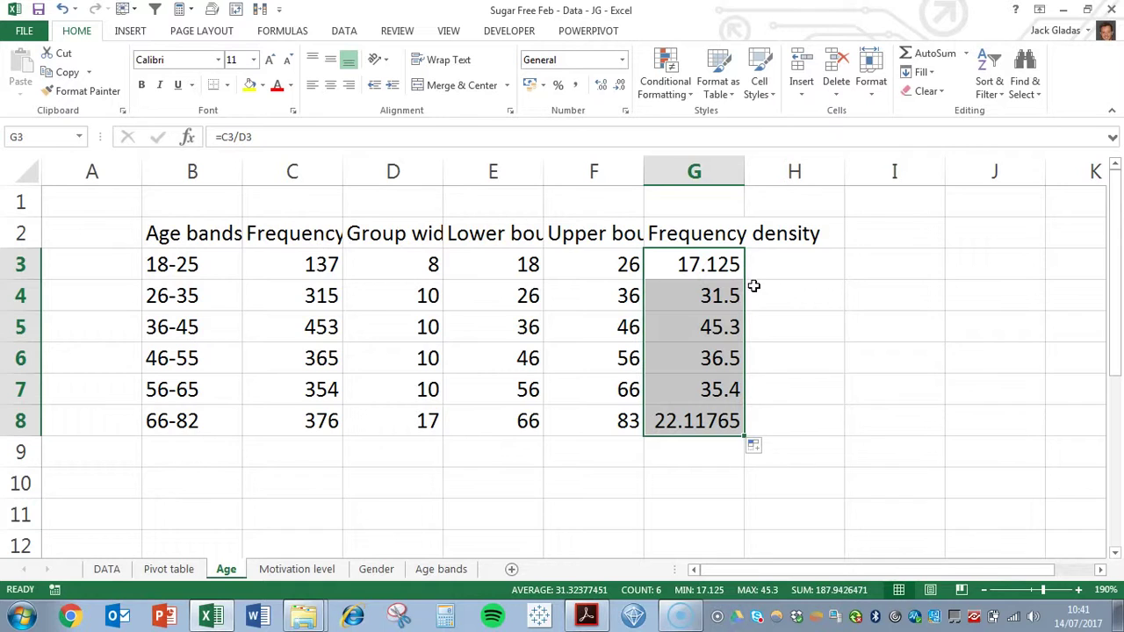
Start a list of individual ages in column J by entering 18, 19 and 20 in J3:J5
{"action": "key", "text": "Right"}
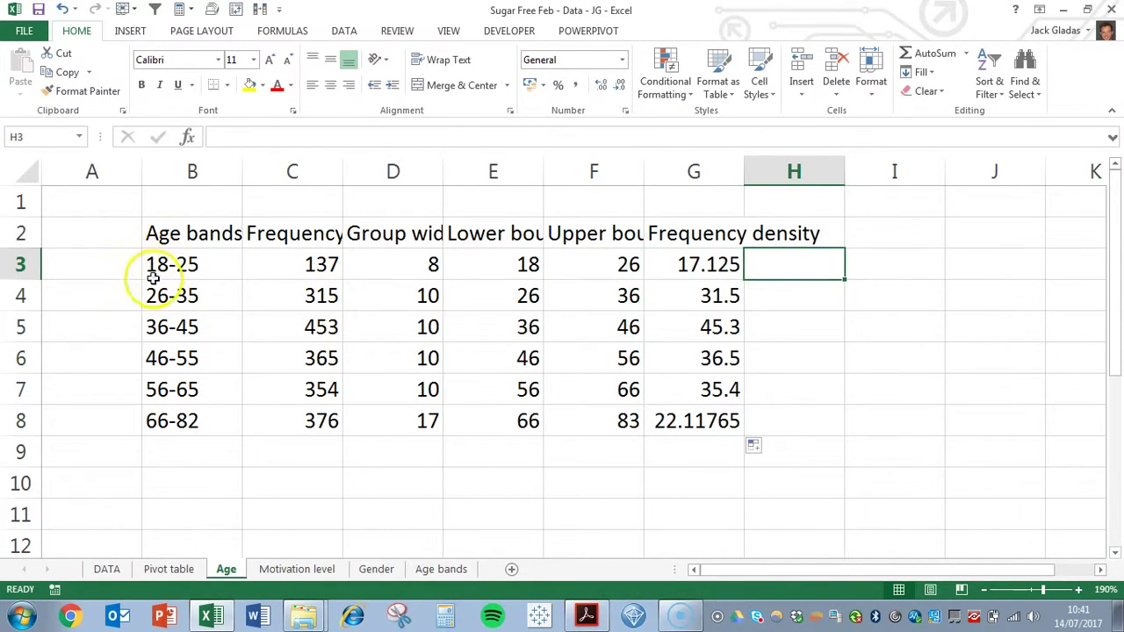
{"action": "key", "text": "Right"}
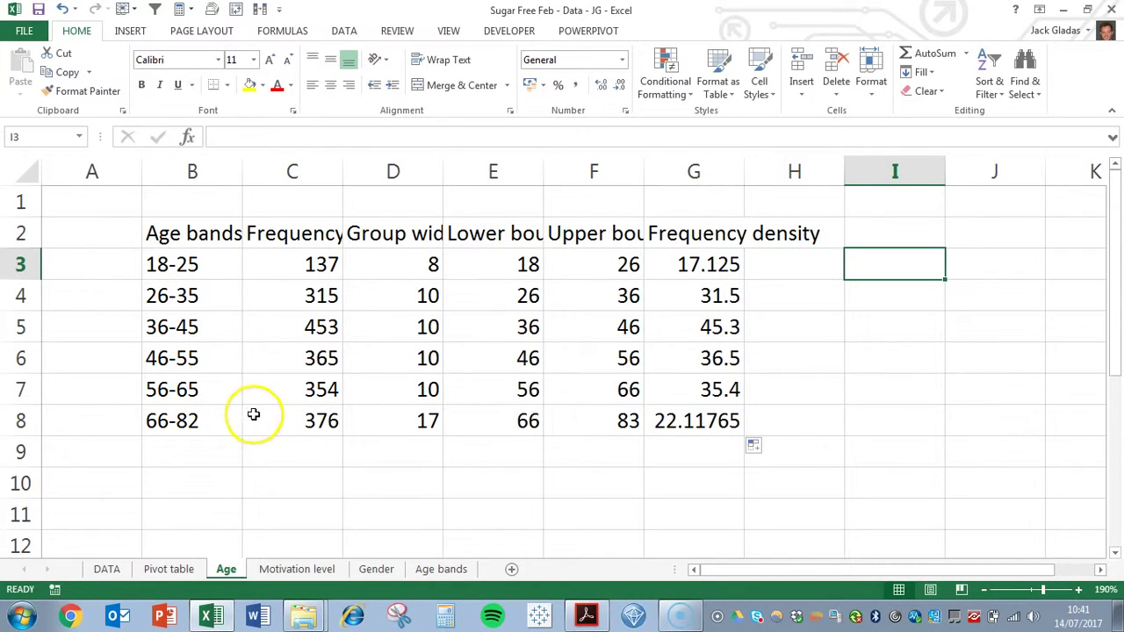
{"action": "key", "text": "Right"}
{"action": "key", "text": "Right"}
{"action": "key", "text": "Left"}
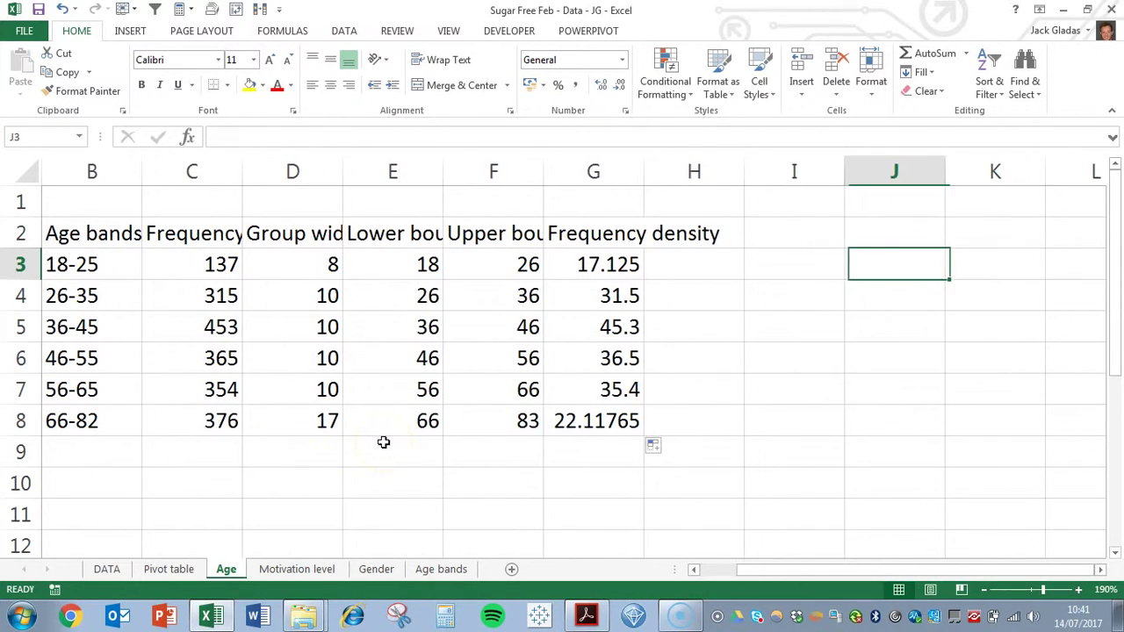
{"action": "type", "text": "1"}
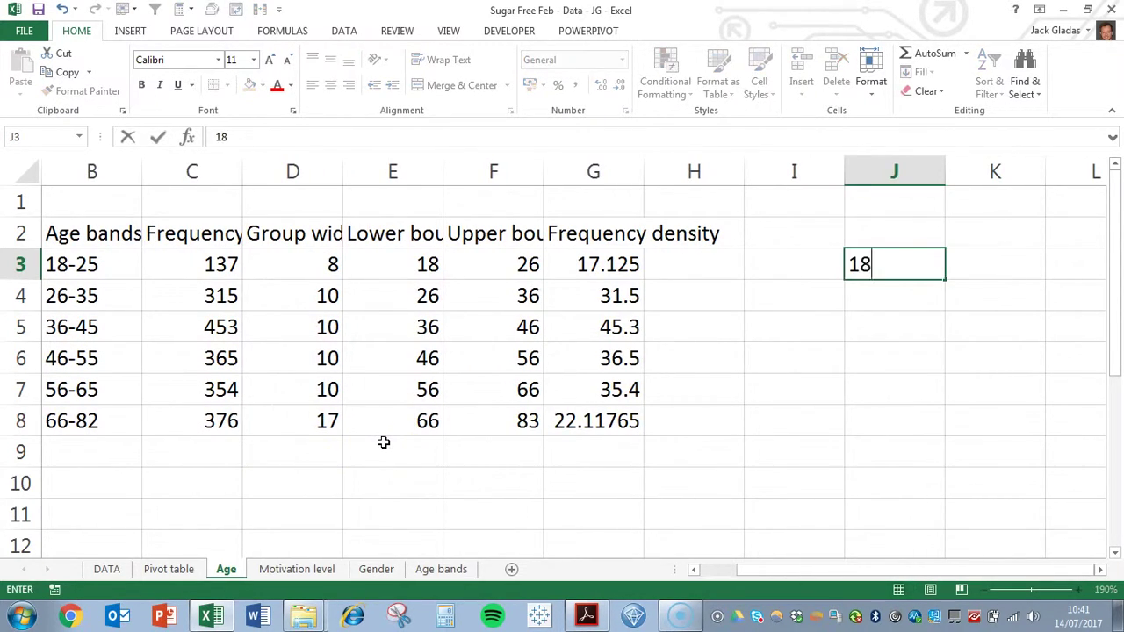
{"action": "type", "text": "8"}
{"action": "key", "text": "Return"}
{"action": "type", "text": "19"}
{"action": "key", "text": "Return"}
{"action": "type", "text": "20"}
{"action": "key", "text": "Return"}
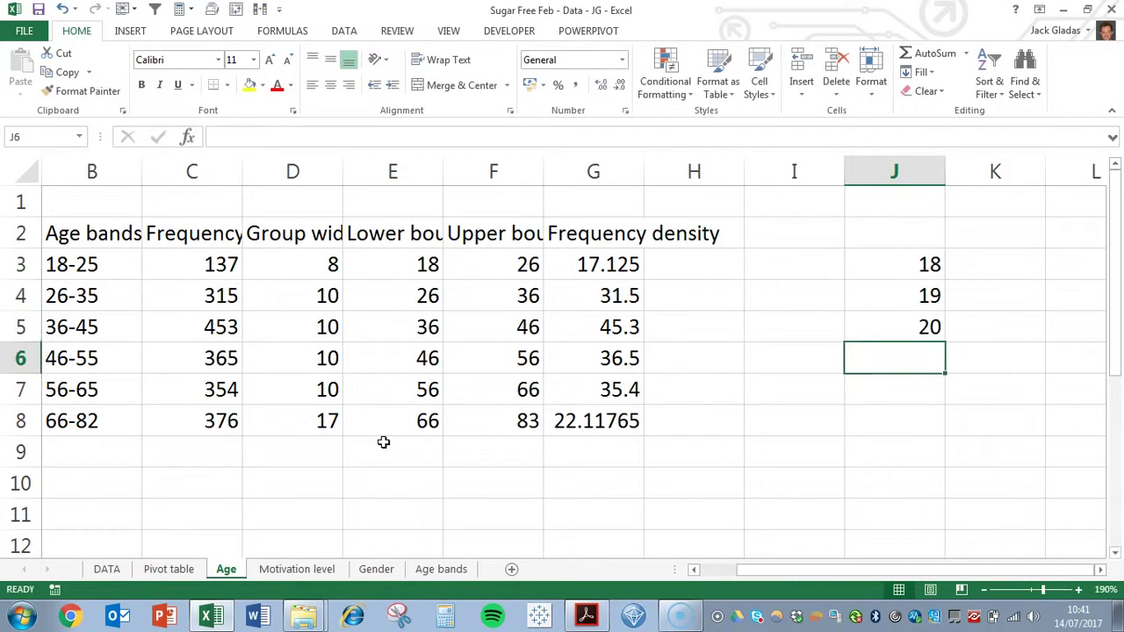
Extend the age series in column J down to 83 in J68
{"action": "left_click_drag", "start_coordinate": [906, 264], "coordinate": [913, 507]}
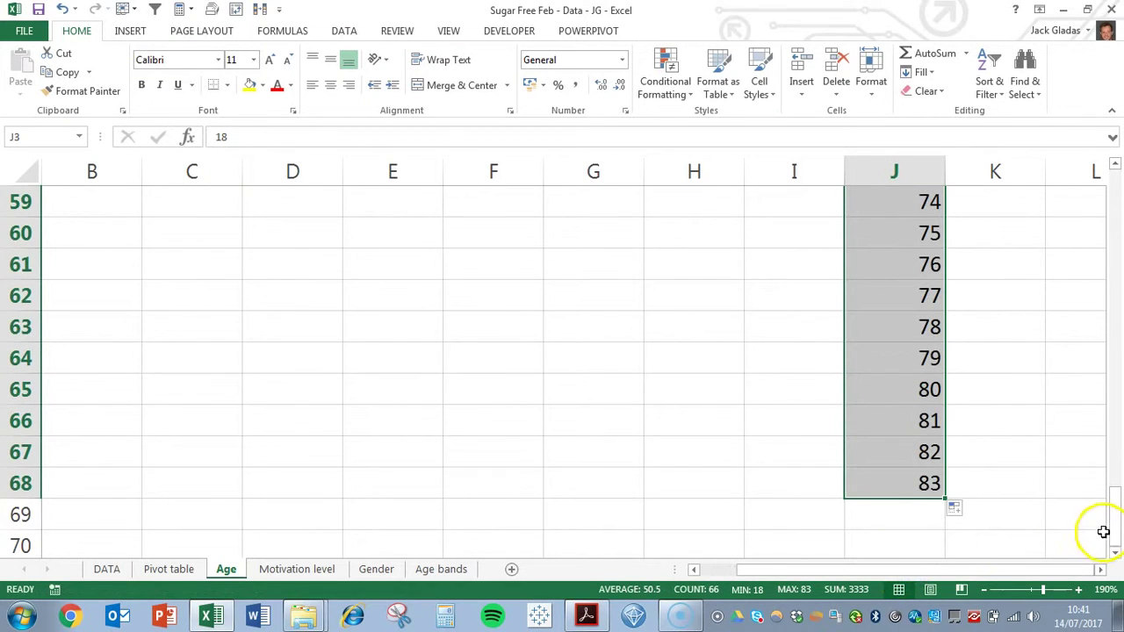
{"action": "left_click_drag", "start_coordinate": [1114, 520], "coordinate": [953, 238]}
{"action": "left_click", "coordinate": [903, 253]}
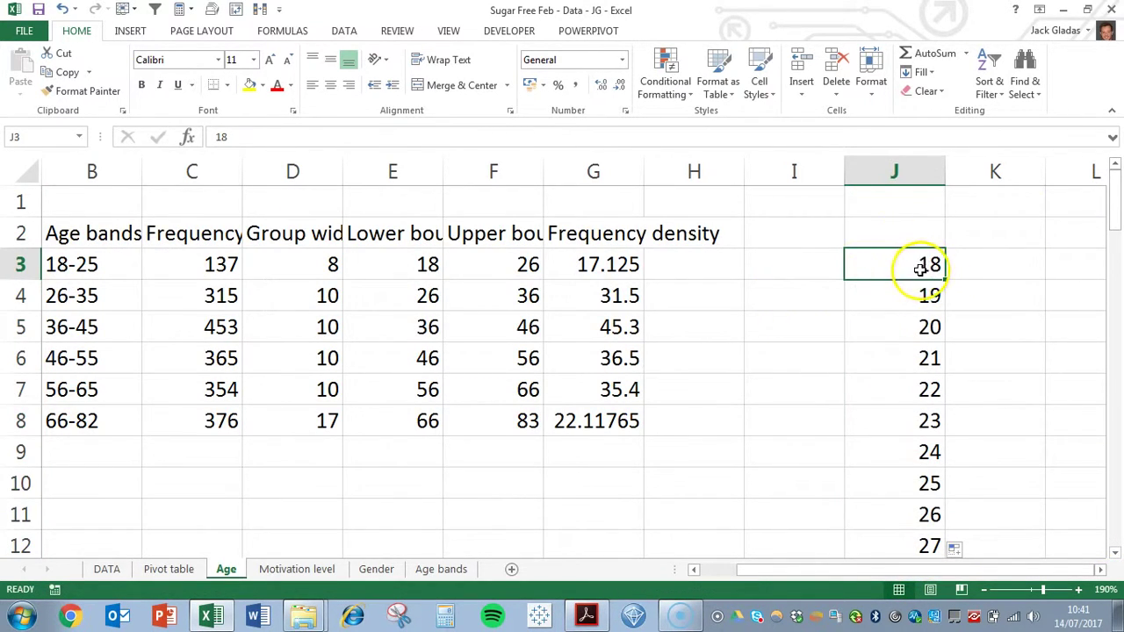
Try to copy the G3 frequency density into K3 with a normal paste and inspect the pasted formula's references
{"action": "left_click", "coordinate": [585, 265]}
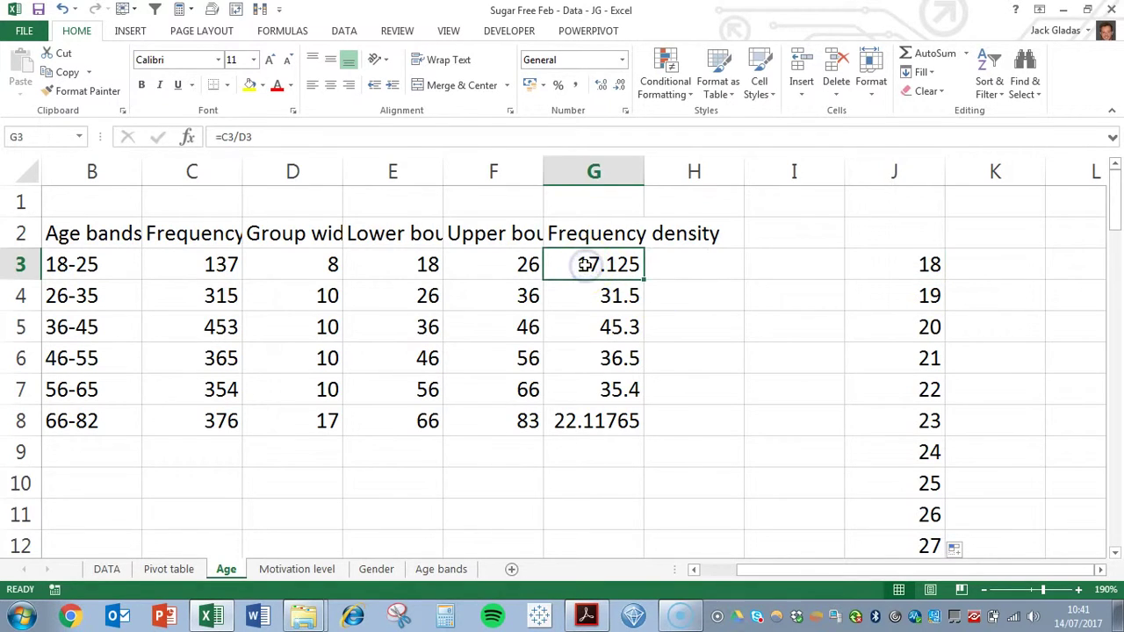
{"action": "key", "text": "ctrl+c"}
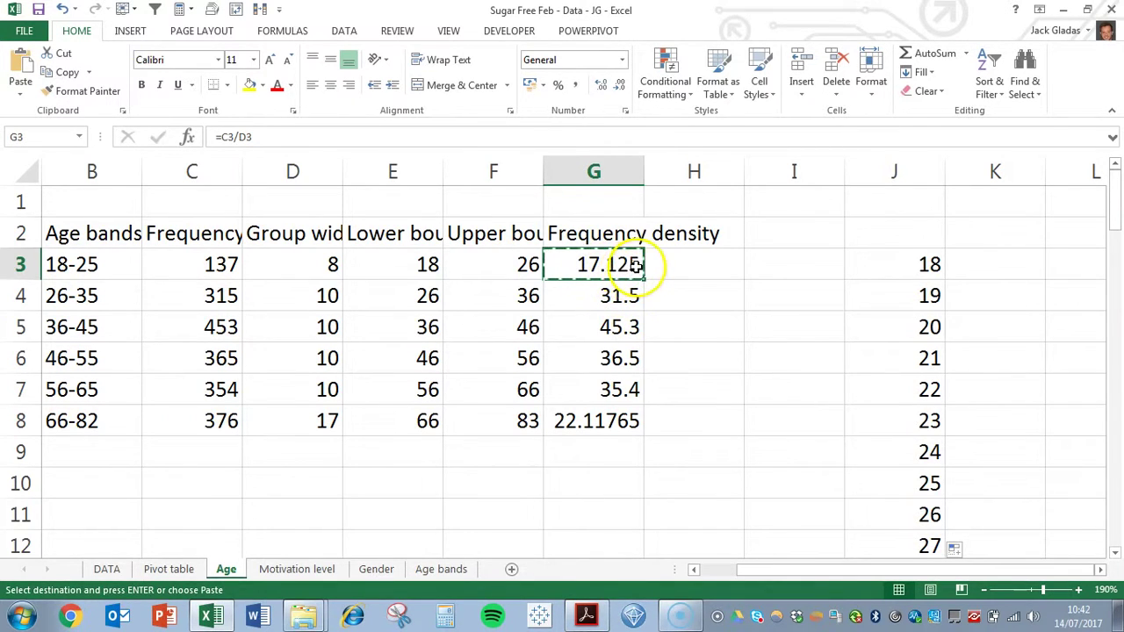
{"action": "left_click", "coordinate": [1004, 267]}
{"action": "key", "text": "ctrl+v"}
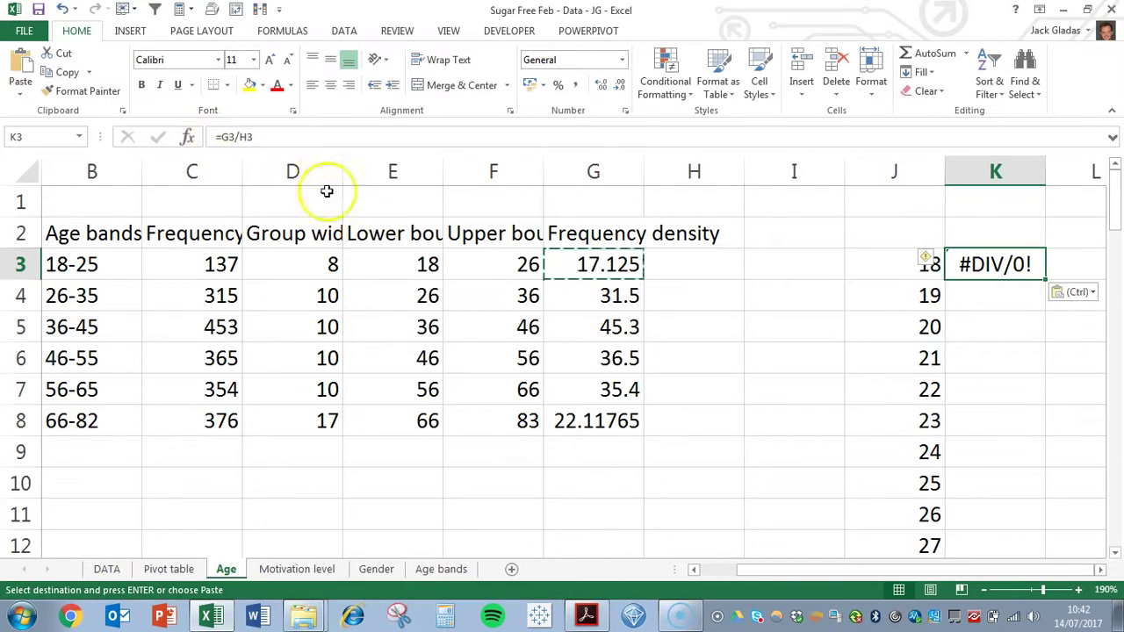
{"action": "key", "text": "F2"}
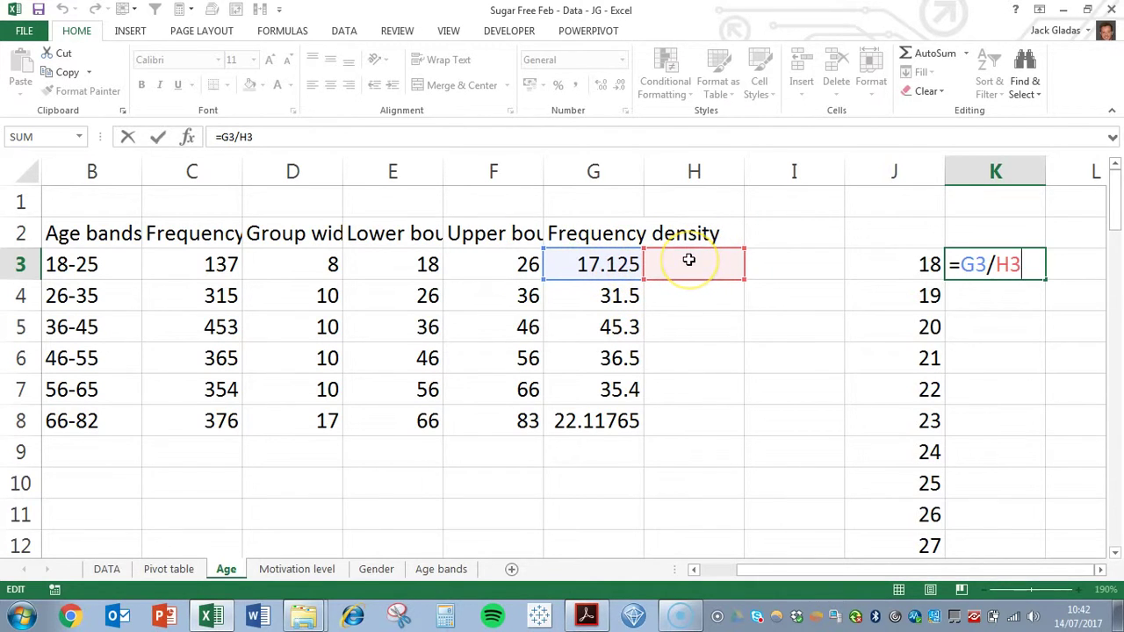
{"action": "key", "text": "ctrl+Return"}
Inspect which cells the formula in G3 refers to and clear the pasted formula from K3
{"action": "left_click", "coordinate": [585, 260]}
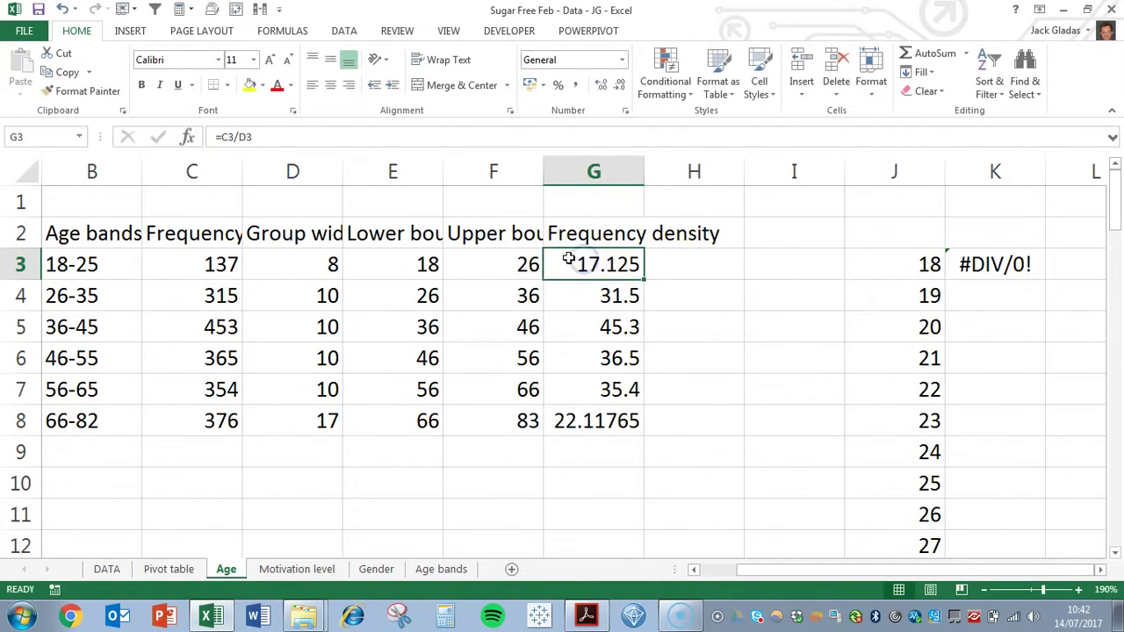
{"action": "key", "text": "F2"}
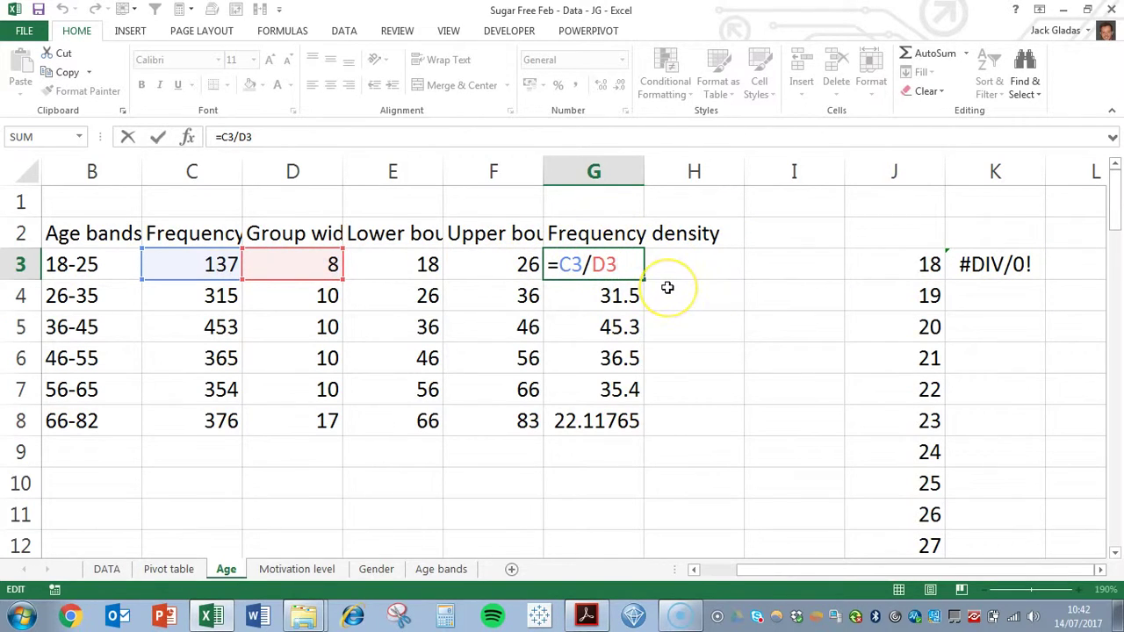
{"action": "key", "text": "Escape"}
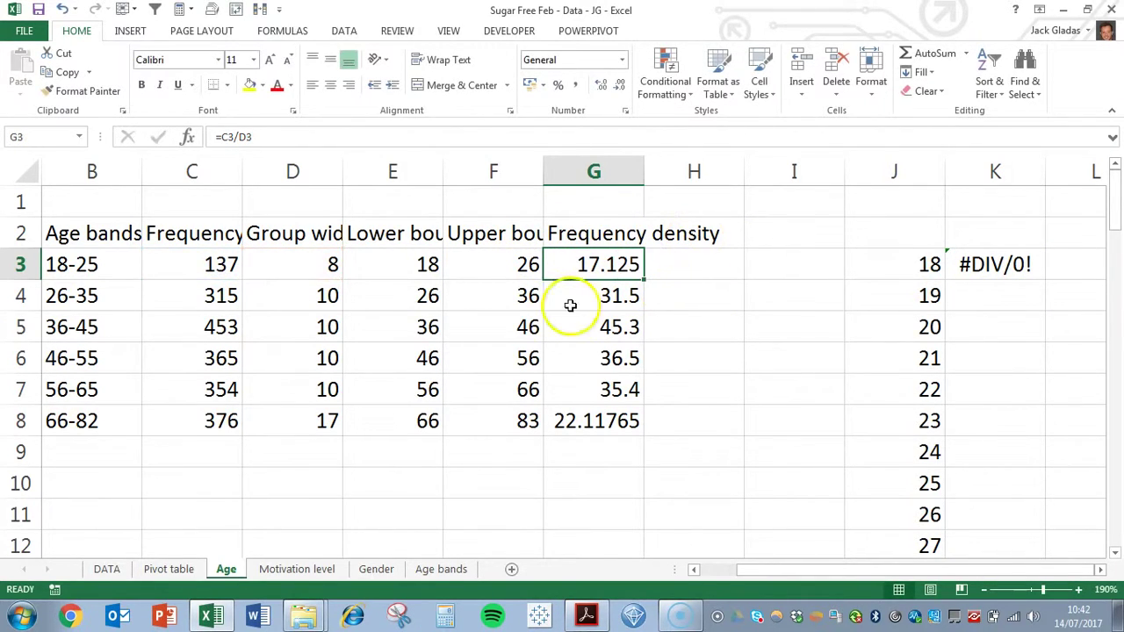
{"action": "left_click", "coordinate": [1004, 272]}
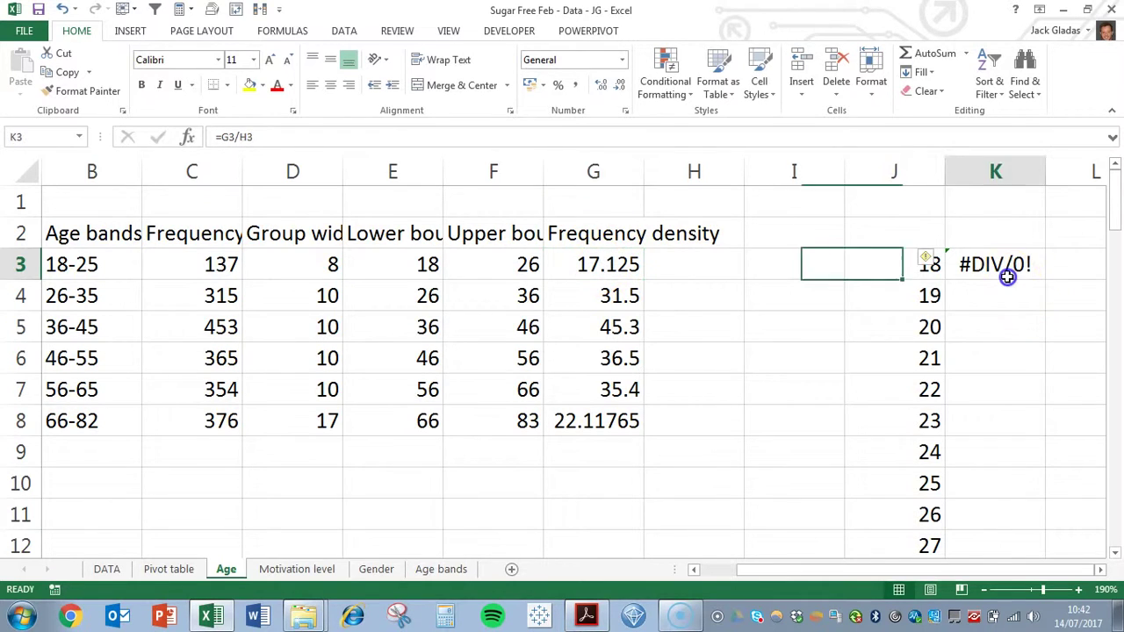
{"action": "key", "text": "Delete"}
Paste the 18-25 band's frequency density from G3 as values into K3:K10, beside ages 18 to 25
{"action": "left_click", "coordinate": [605, 273]}
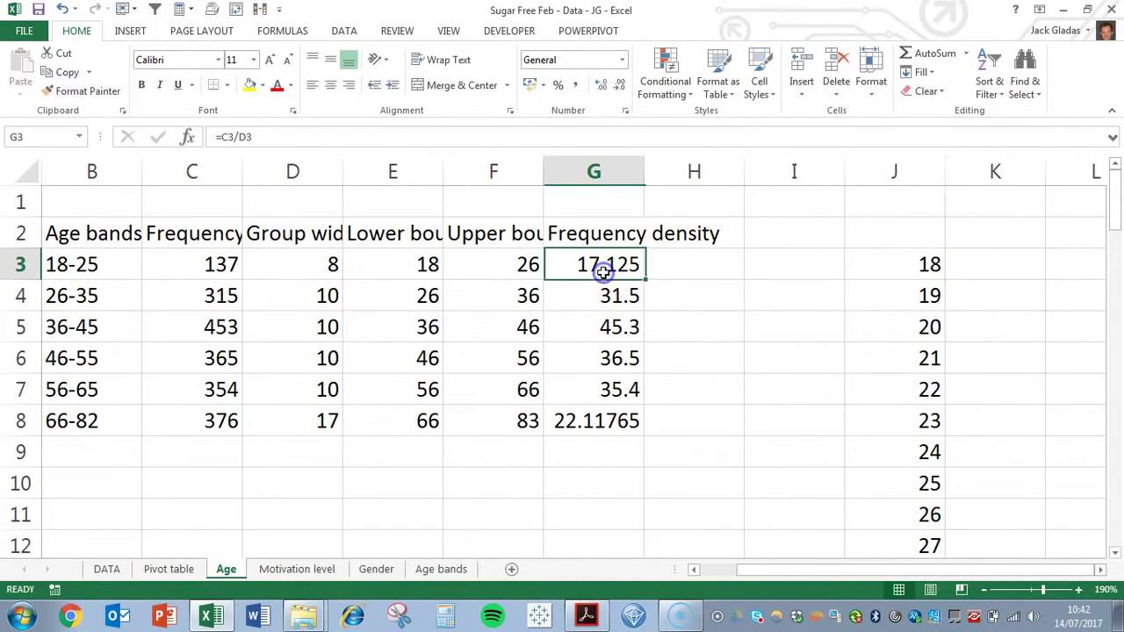
{"action": "key", "text": "ctrl+c"}
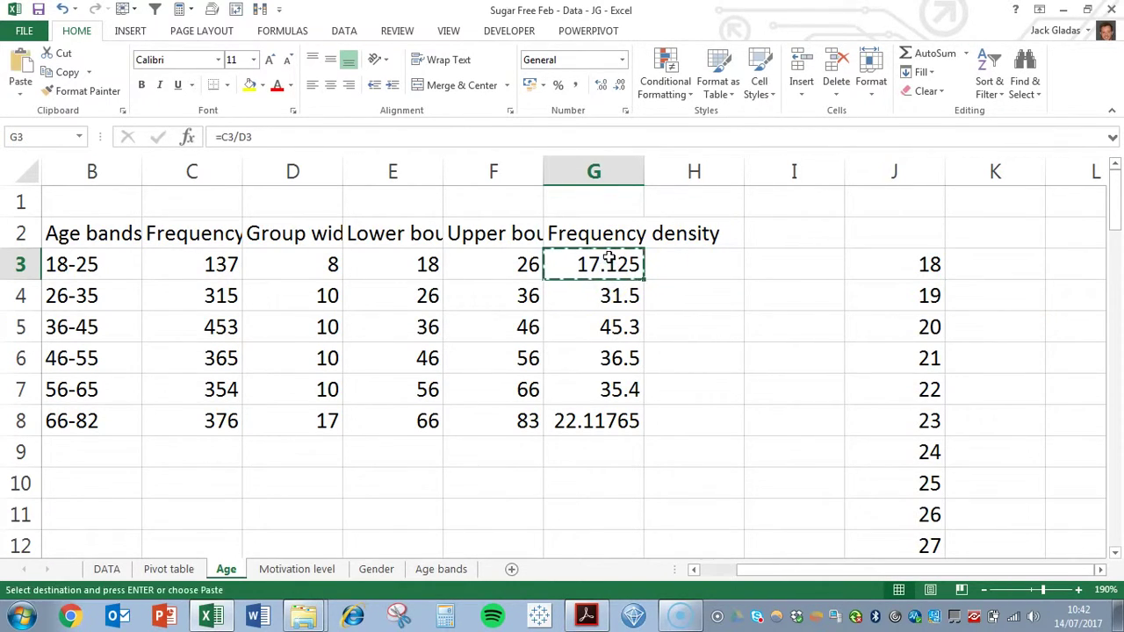
{"action": "right_click", "coordinate": [975, 265]}
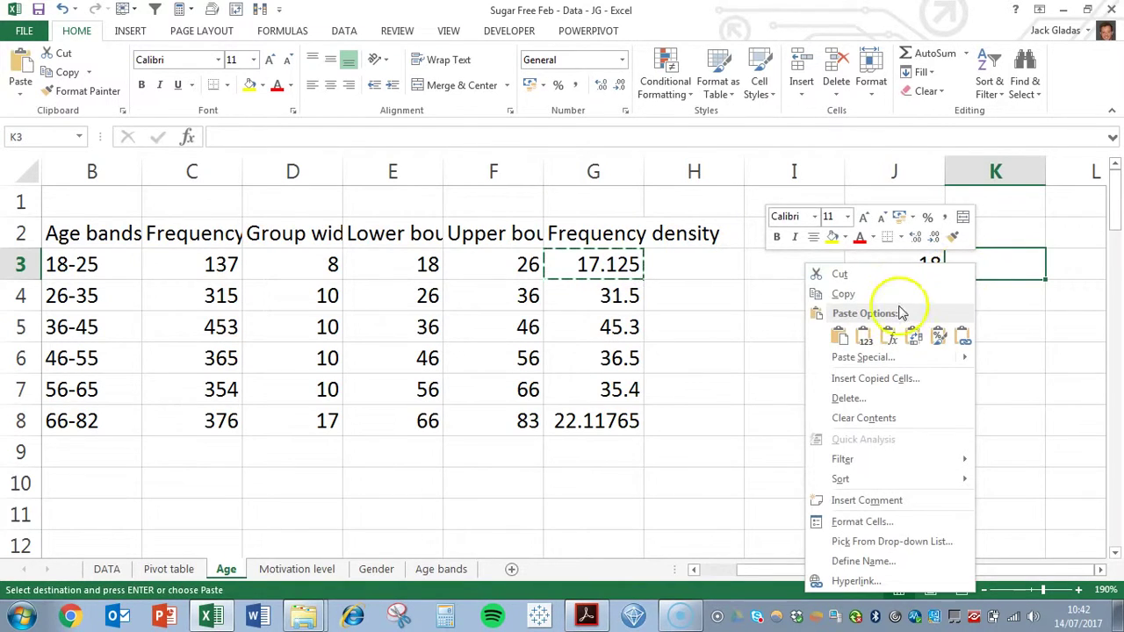
{"action": "left_click", "coordinate": [864, 334]}
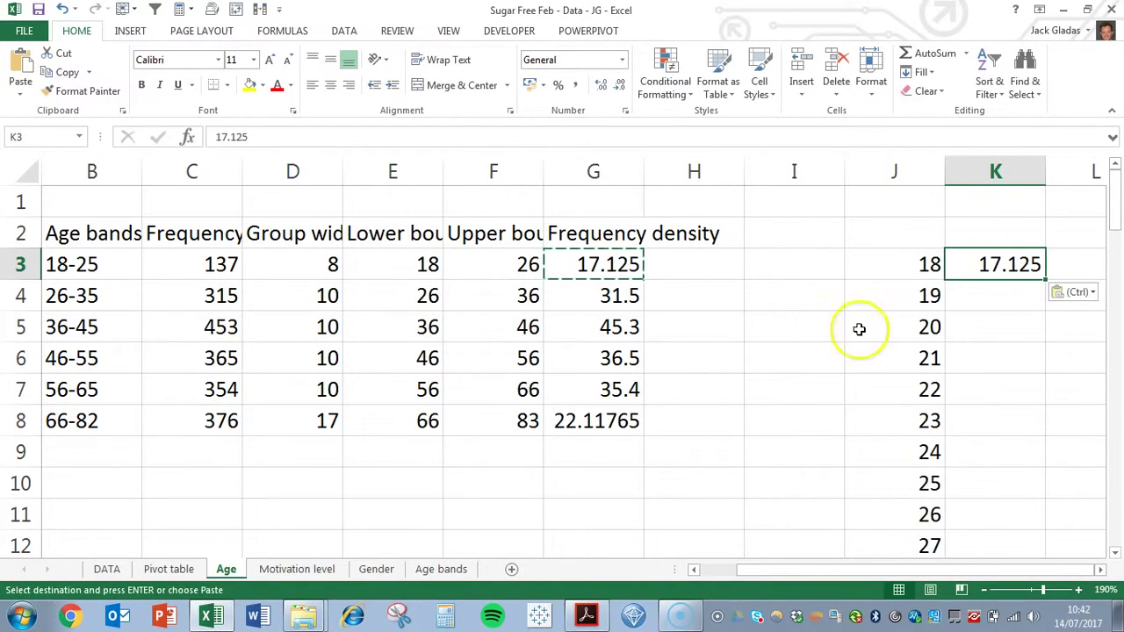
{"action": "left_click_drag", "start_coordinate": [986, 293], "coordinate": [992, 474]}
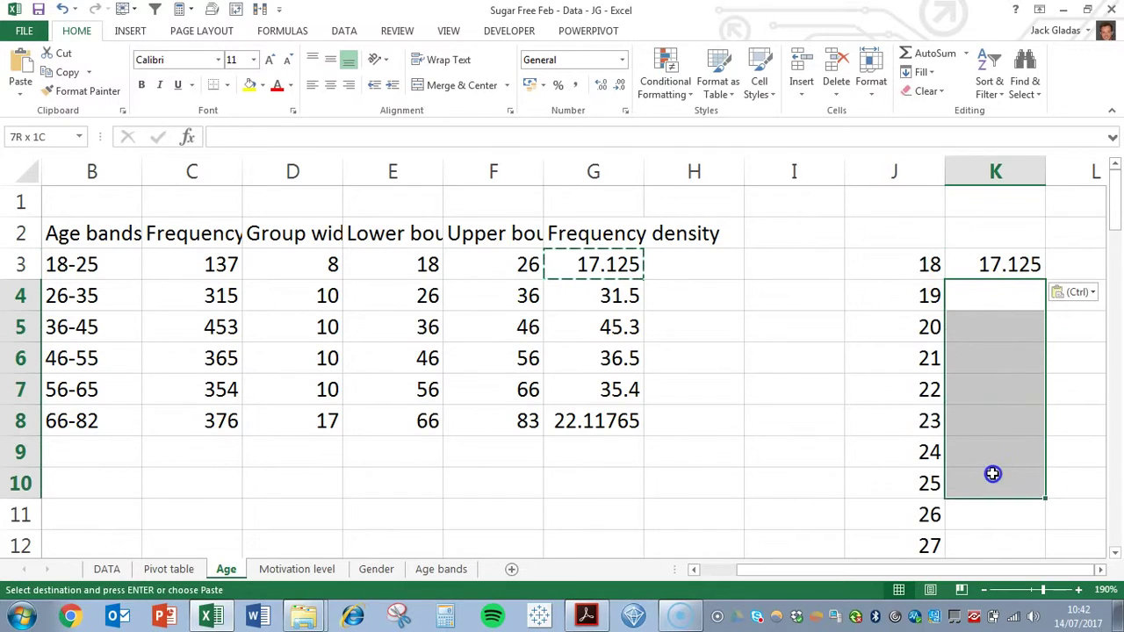
{"action": "key", "text": "ctrl+v"}
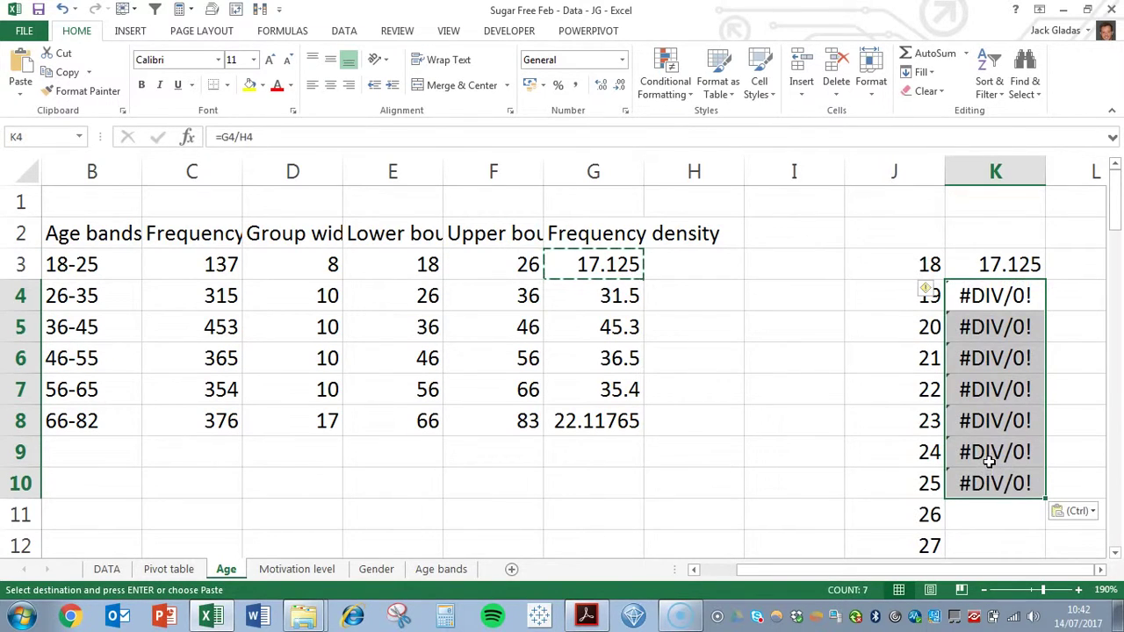
{"action": "key", "text": "ctrl+z"}
{"action": "right_click", "coordinate": [974, 294]}
{"action": "left_click", "coordinate": [856, 338]}
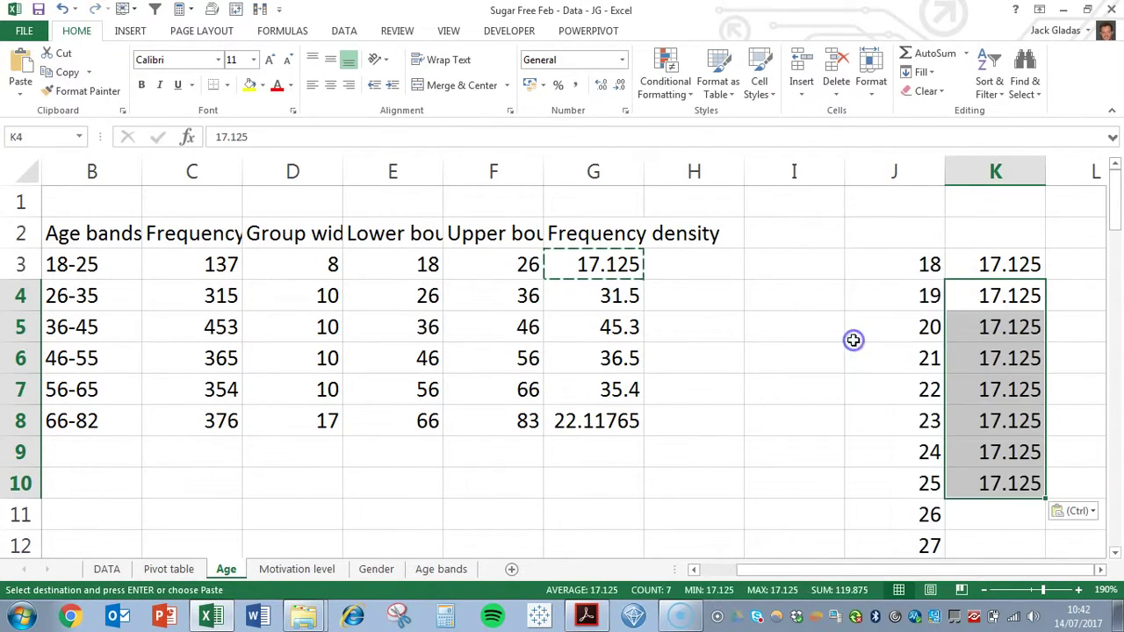
Paste the 26-35 band's frequency density from G4 as values into K11:K20, beside ages 26 to 35
{"action": "left_click", "coordinate": [615, 294]}
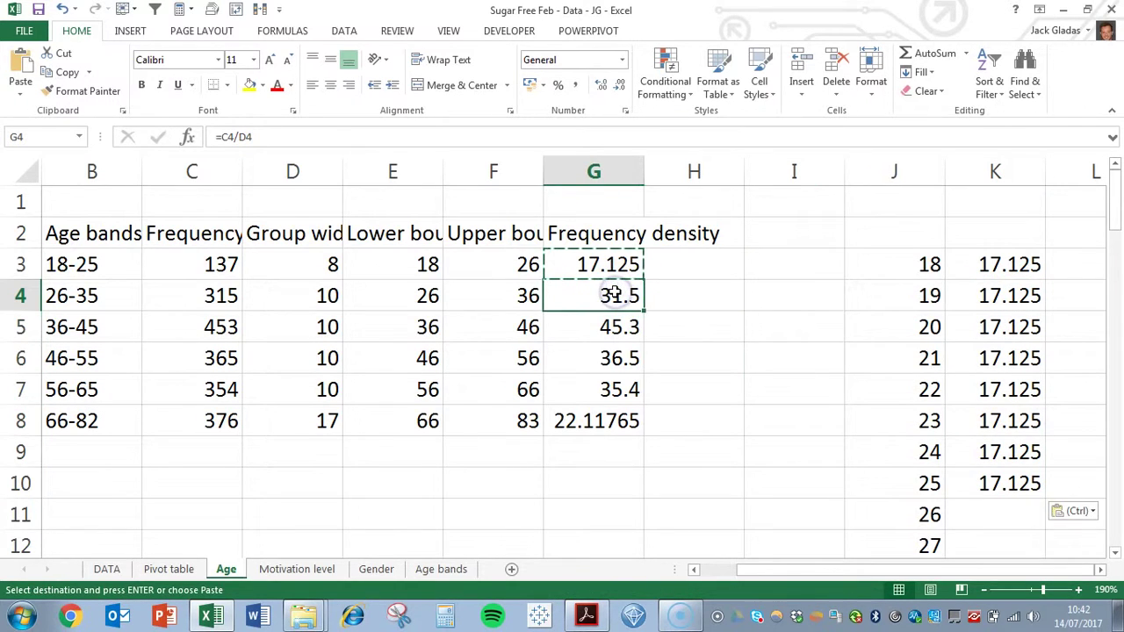
{"action": "scroll", "coordinate": [737, 318], "scroll_direction": "down", "scroll_amount": 2}
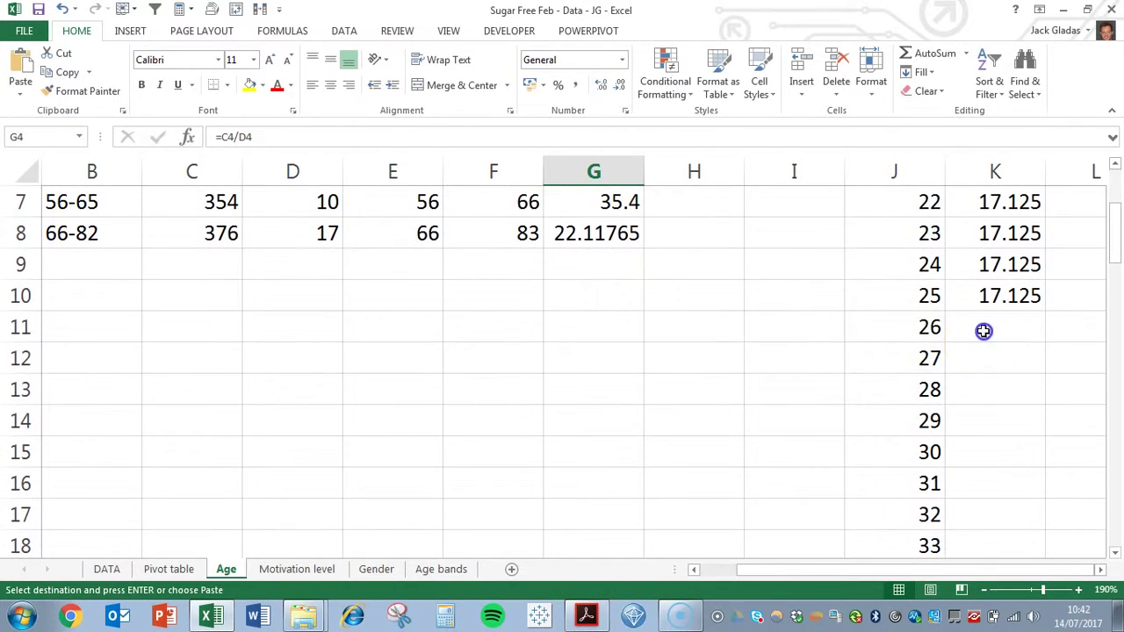
{"action": "left_click_drag", "start_coordinate": [983, 329], "coordinate": [971, 484]}
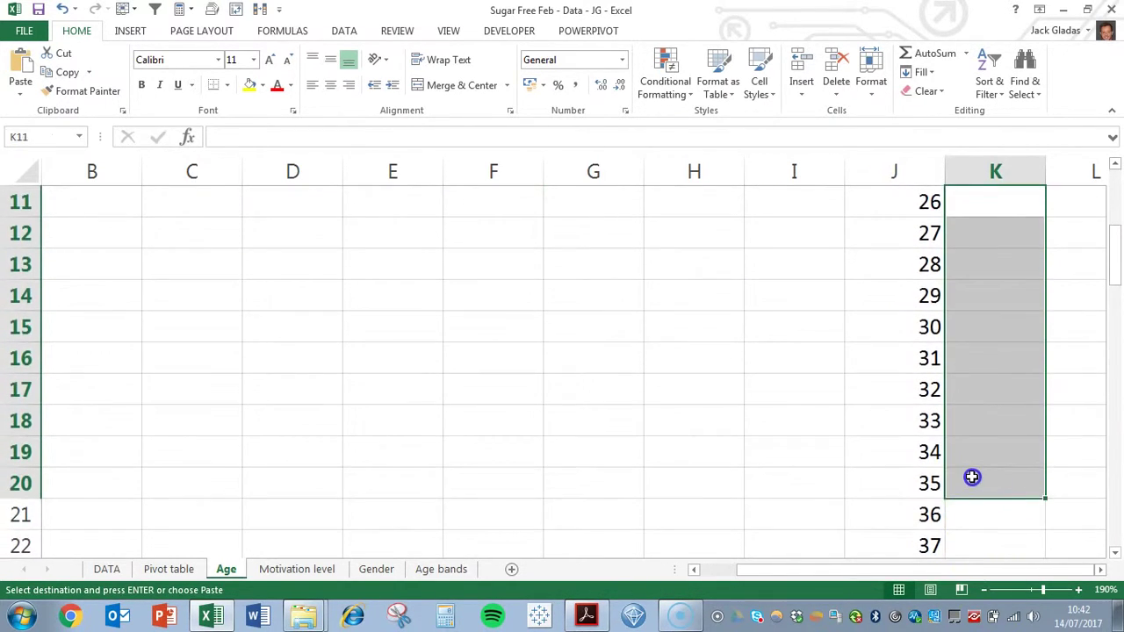
{"action": "right_click", "coordinate": [972, 476]}
{"action": "left_click", "coordinate": [865, 226]}
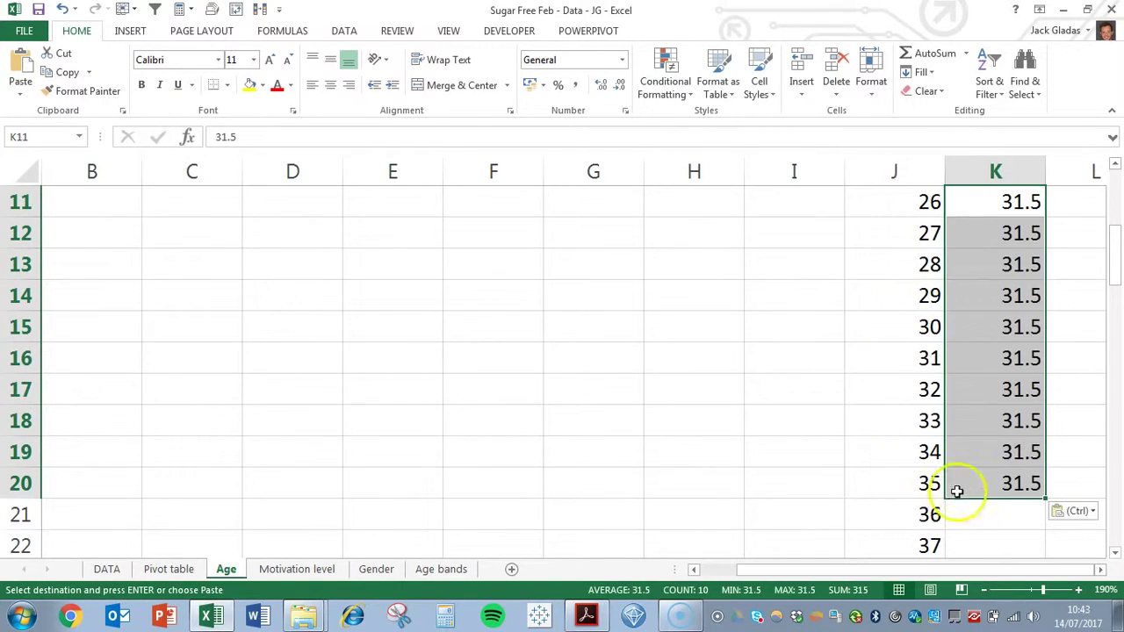
Paste the 36-45 band's frequency density from G5 as values into K21:K30, beside ages 36 to 45
{"action": "left_click", "coordinate": [987, 591]}
{"action": "left_click", "coordinate": [987, 591]}
{"action": "left_click", "coordinate": [987, 591]}
{"action": "left_click", "coordinate": [987, 591]}
{"action": "left_click", "coordinate": [987, 591]}
{"action": "left_click", "coordinate": [987, 591]}
{"action": "left_click", "coordinate": [987, 591]}
{"action": "left_click", "coordinate": [987, 591]}
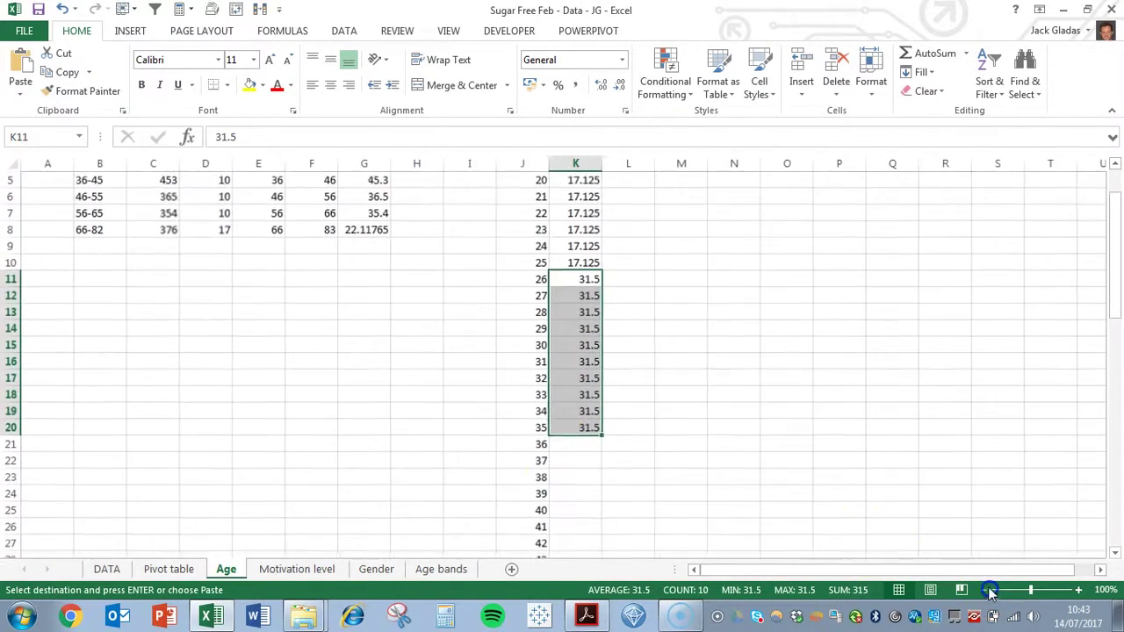
{"action": "left_click", "coordinate": [361, 248]}
{"action": "scroll", "coordinate": [511, 283], "scroll_direction": "down", "scroll_amount": 6}
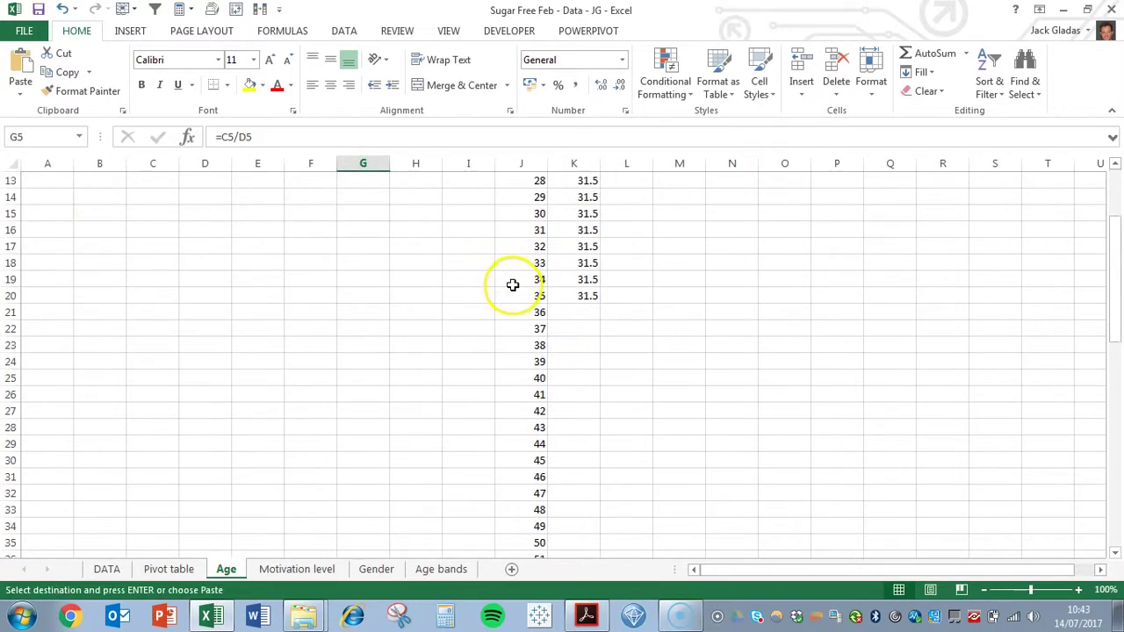
{"action": "left_click_drag", "start_coordinate": [560, 213], "coordinate": [559, 353]}
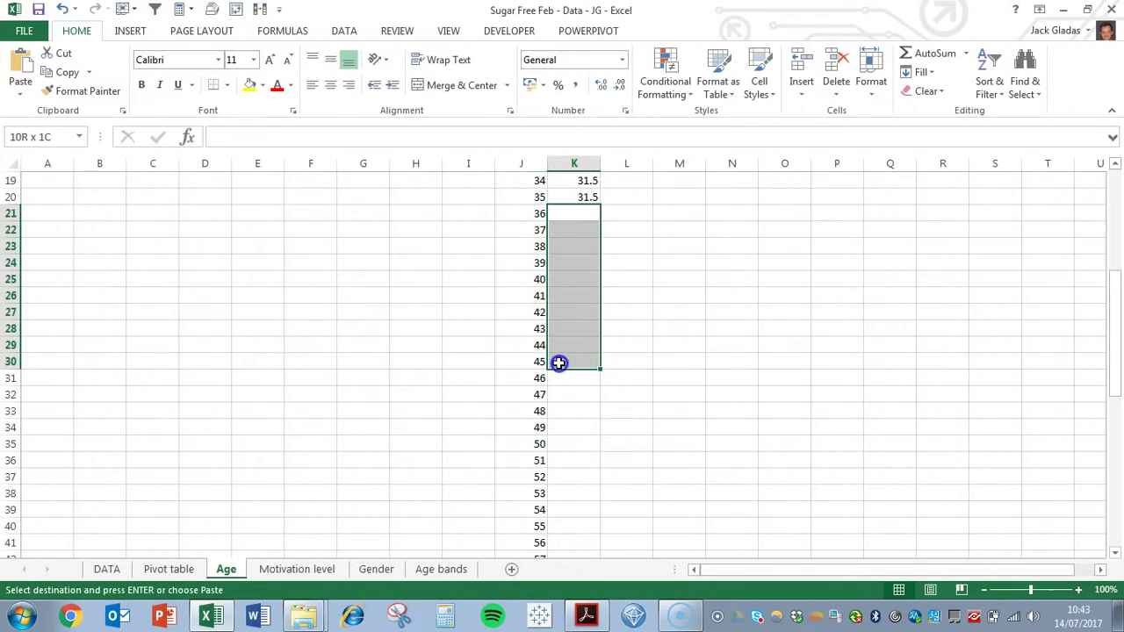
{"action": "right_click", "coordinate": [570, 219]}
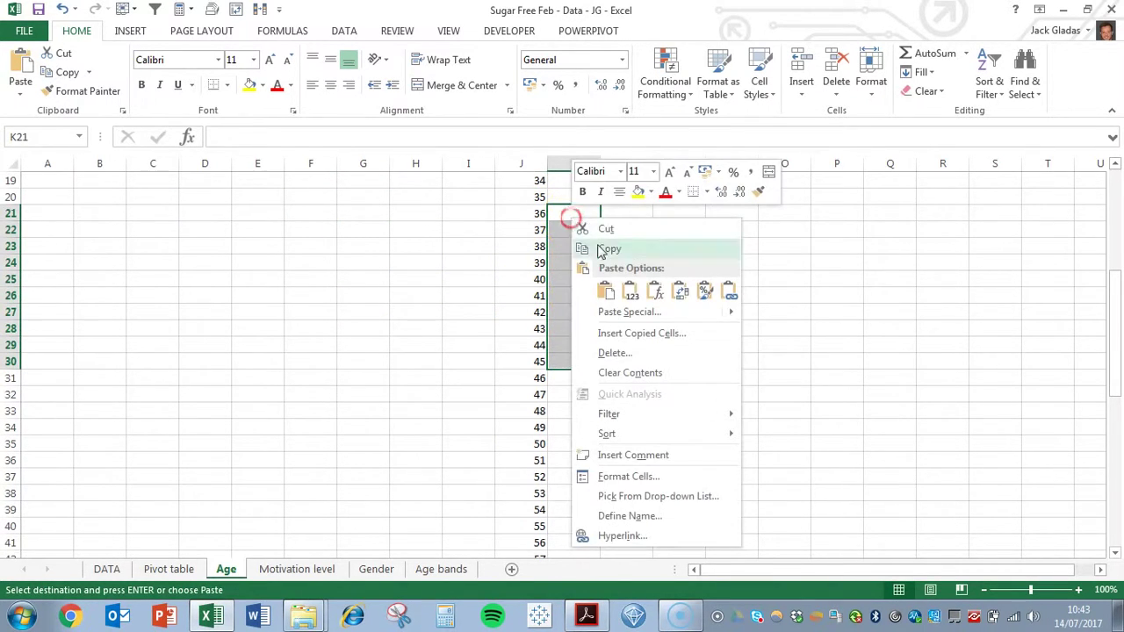
{"action": "left_click", "coordinate": [630, 291]}
Paste the 46-55 band's frequency density from G6 as values into K31:K40, beside ages 46 to 55
{"action": "scroll", "coordinate": [427, 334], "scroll_direction": "up", "scroll_amount": 6}
{"action": "left_click", "coordinate": [362, 271]}
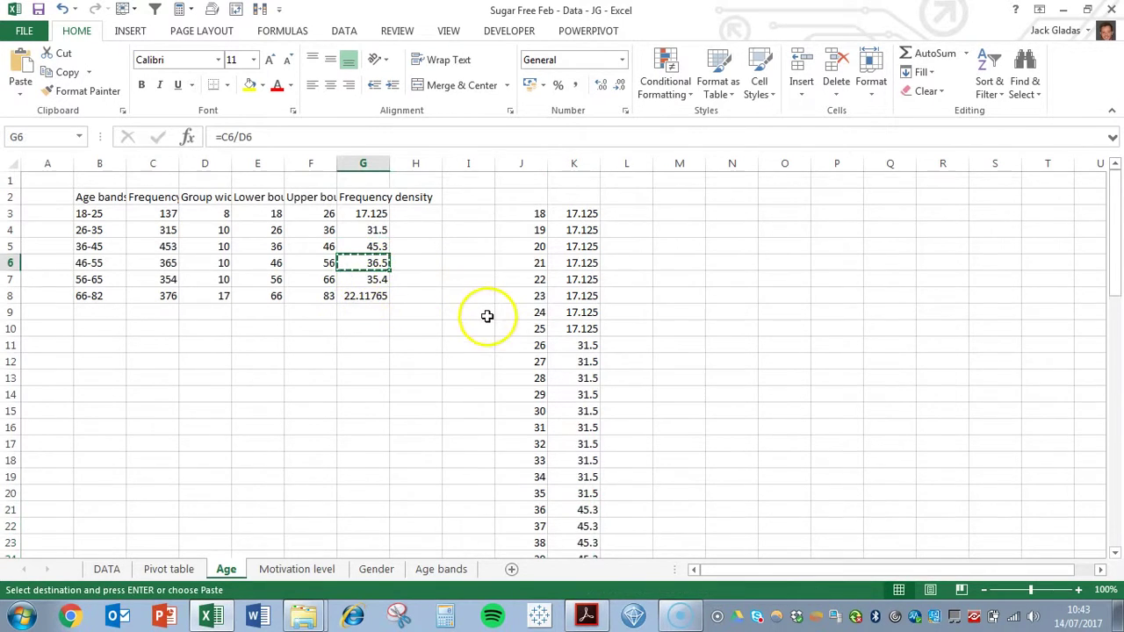
{"action": "scroll", "coordinate": [489, 316], "scroll_direction": "down", "scroll_amount": 9}
{"action": "left_click_drag", "start_coordinate": [573, 232], "coordinate": [575, 380]}
{"action": "right_click", "coordinate": [562, 231]}
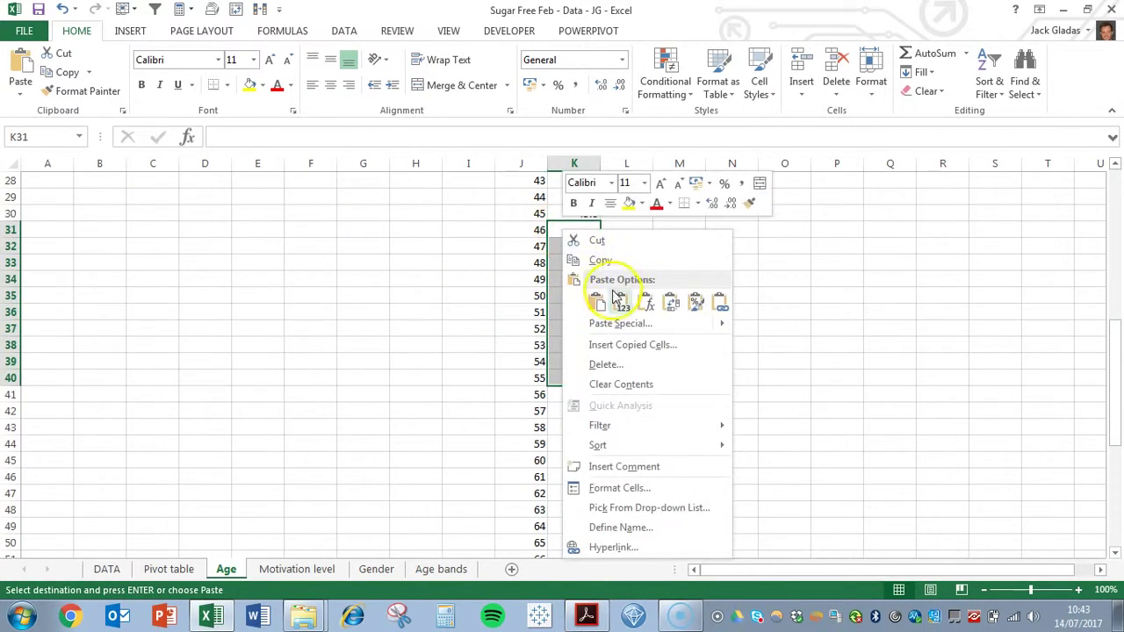
{"action": "left_click", "coordinate": [614, 296]}
Paste the 56-65 band's frequency density from G7 as values into K41:K50, beside ages 56 to 65
{"action": "scroll", "coordinate": [412, 329], "scroll_direction": "up", "scroll_amount": 9}
{"action": "left_click", "coordinate": [366, 279]}
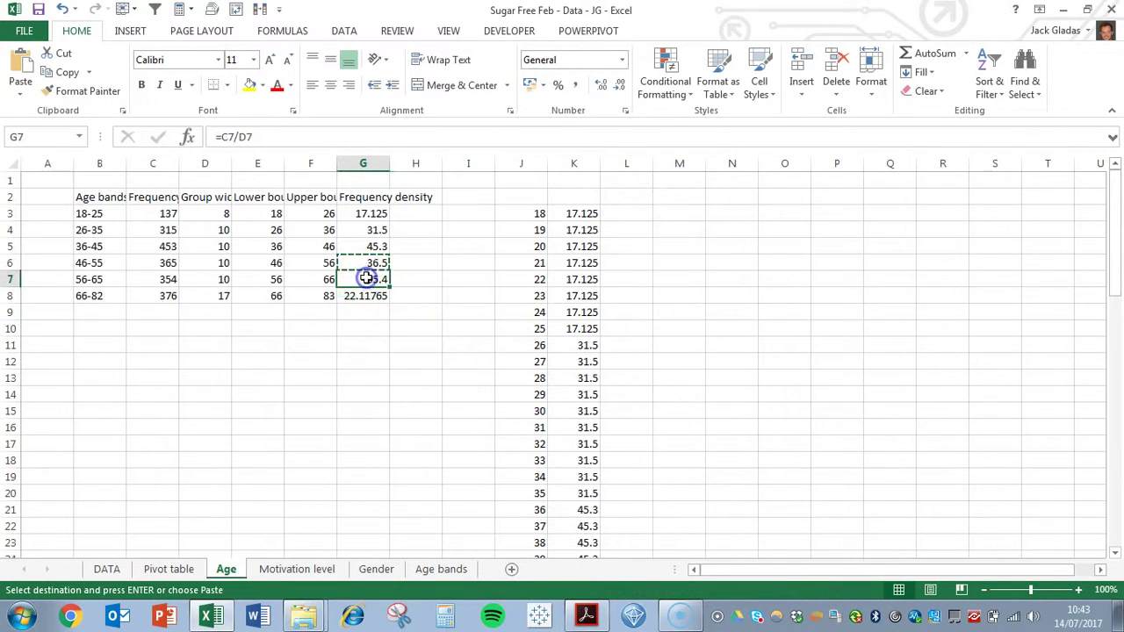
{"action": "scroll", "coordinate": [522, 316], "scroll_direction": "down", "scroll_amount": 10}
{"action": "left_click_drag", "start_coordinate": [569, 352], "coordinate": [583, 488]}
{"action": "right_click", "coordinate": [565, 358]}
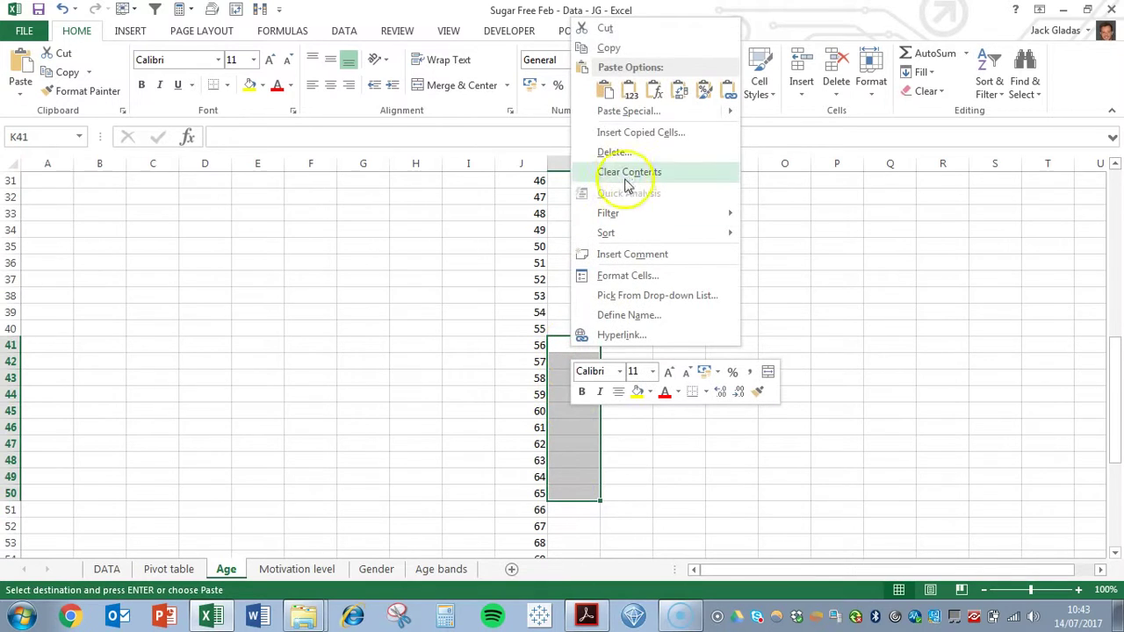
{"action": "left_click", "coordinate": [624, 91]}
Paste the last band's frequency density from G8 as values into K51:K68, beside ages 66 to 83
{"action": "scroll", "coordinate": [526, 221], "scroll_direction": "up", "scroll_amount": 10}
{"action": "left_click", "coordinate": [369, 296]}
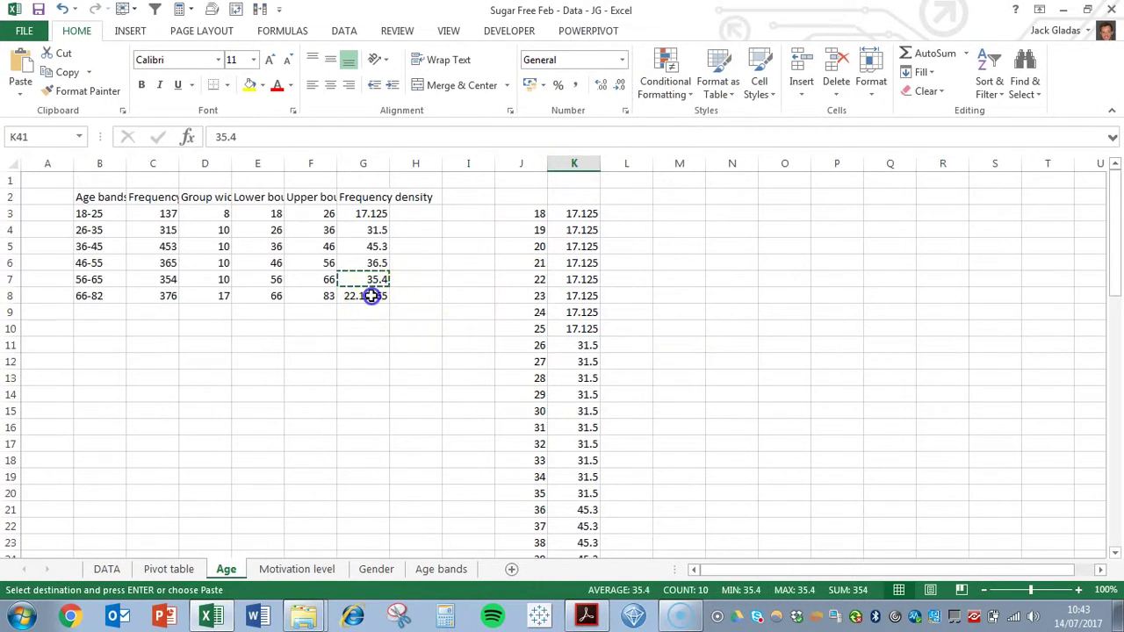
{"action": "key", "text": "ctrl+c"}
{"action": "scroll", "coordinate": [425, 353], "scroll_direction": "down", "scroll_amount": 16}
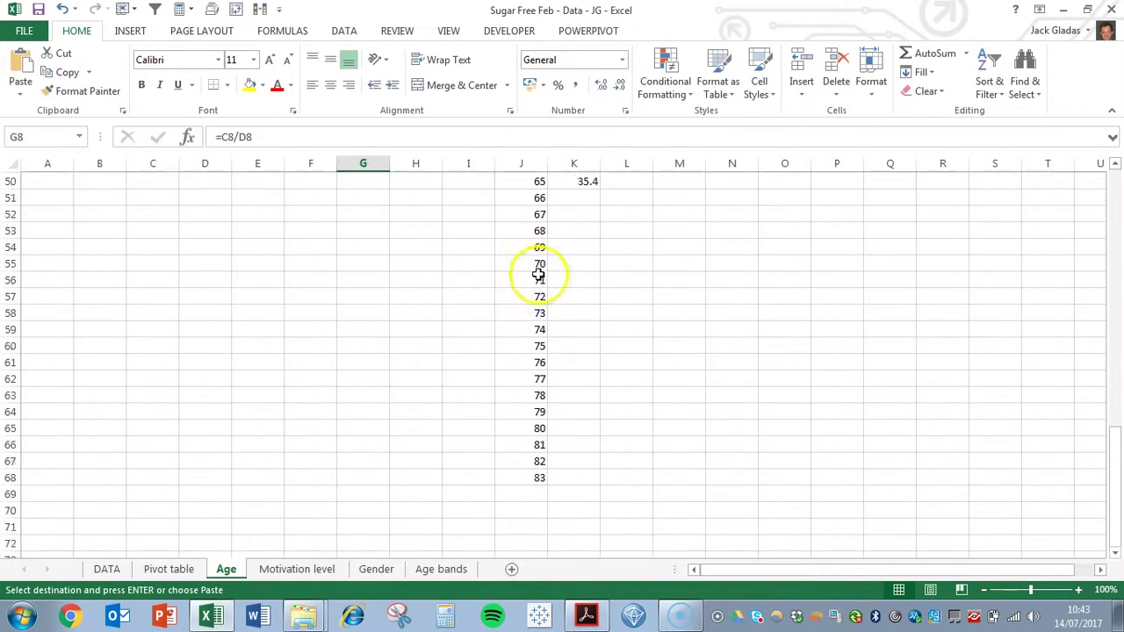
{"action": "left_click_drag", "start_coordinate": [572, 213], "coordinate": [576, 492]}
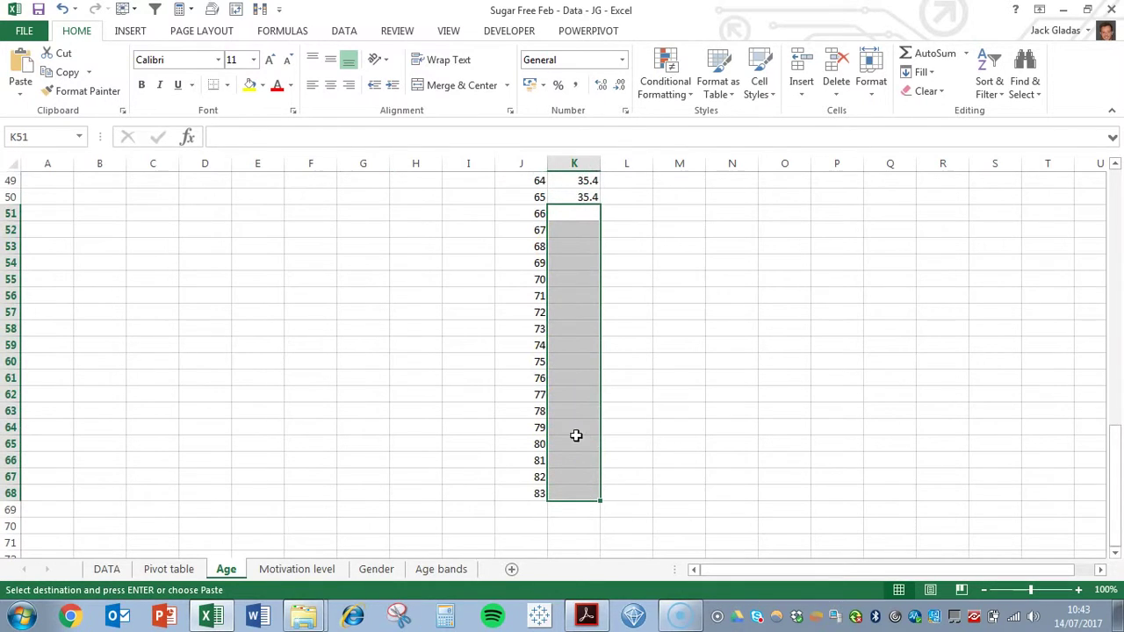
{"action": "right_click", "coordinate": [569, 224]}
{"action": "left_click", "coordinate": [624, 282]}
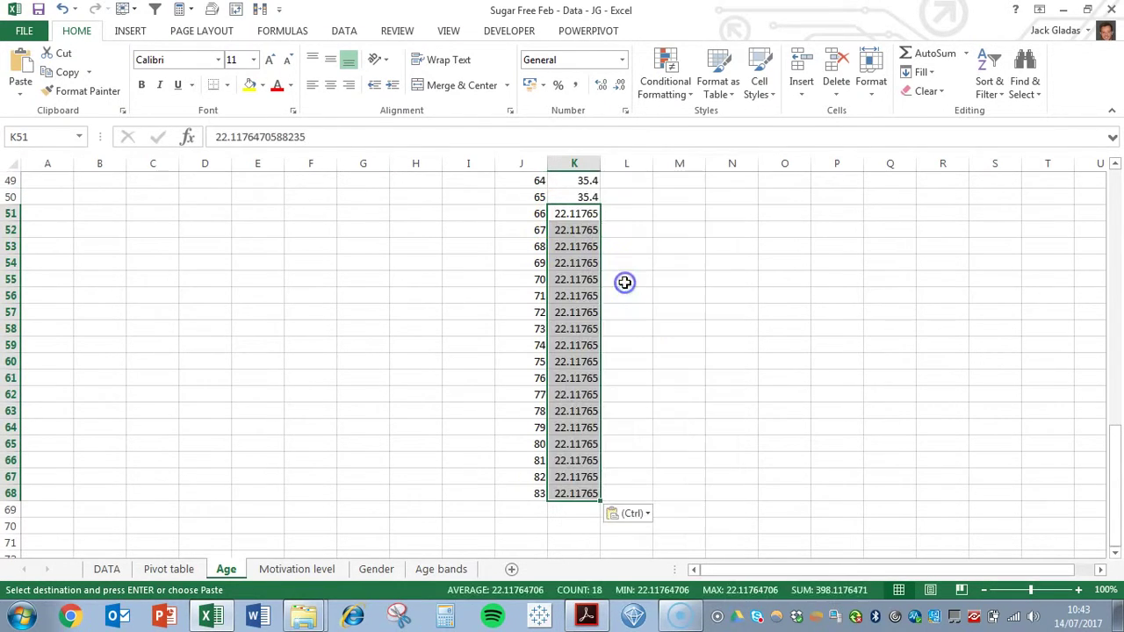
{"action": "left_click", "coordinate": [474, 316]}
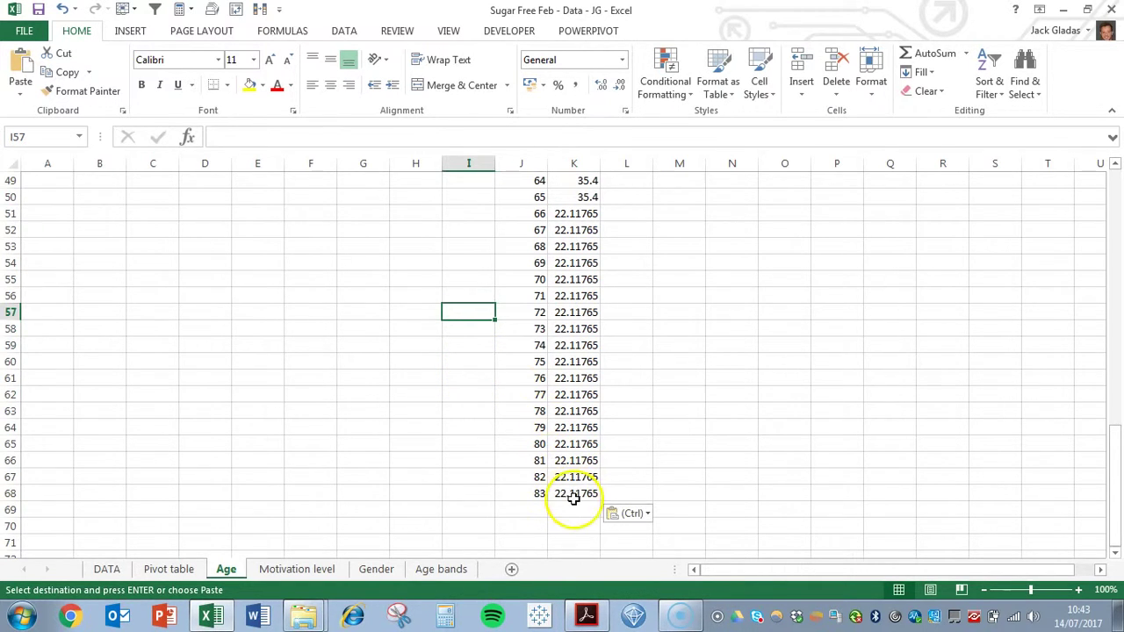
Insert a recommended Clustered Column chart from the ages and frequency densities in J3:K68
{"action": "left_click_drag", "start_coordinate": [573, 498], "coordinate": [520, 216]}
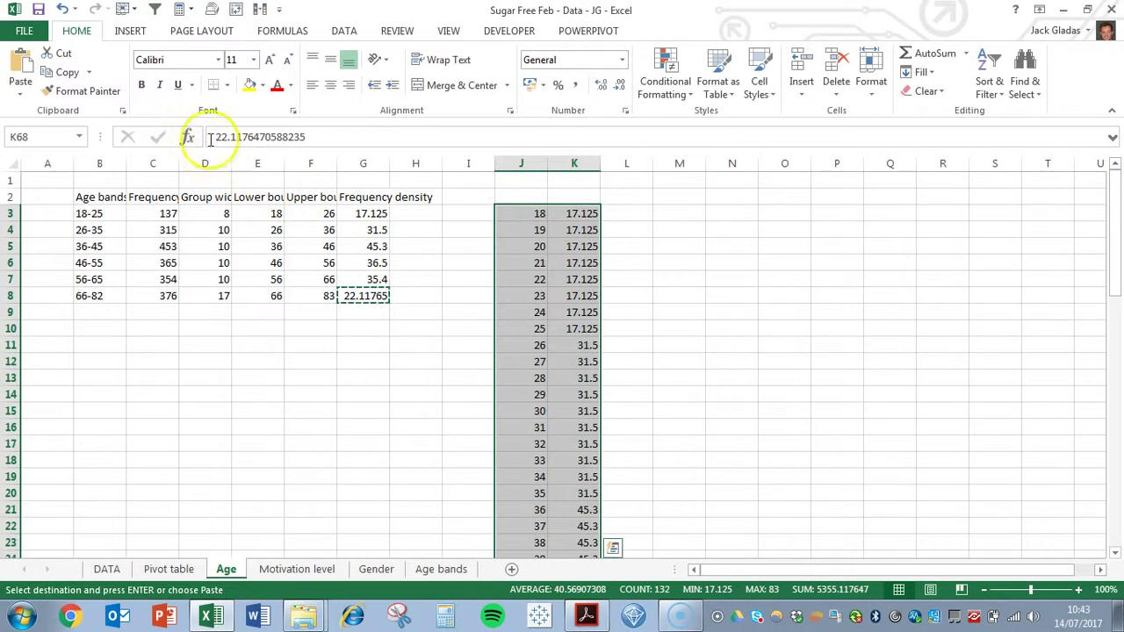
{"action": "left_click", "coordinate": [130, 35]}
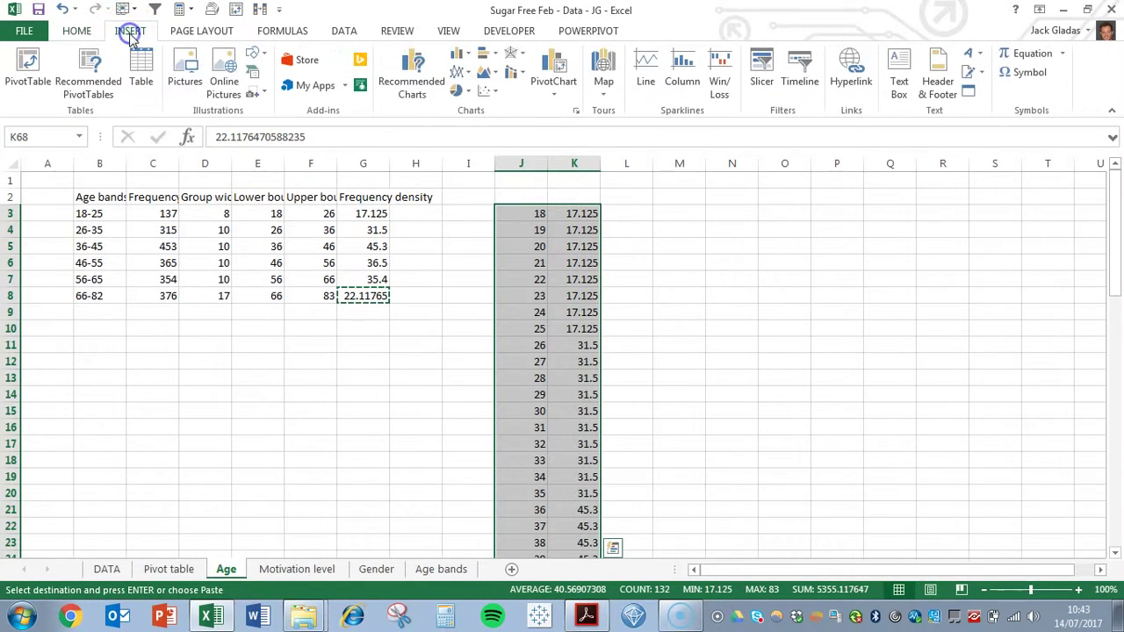
{"action": "left_click", "coordinate": [394, 76]}
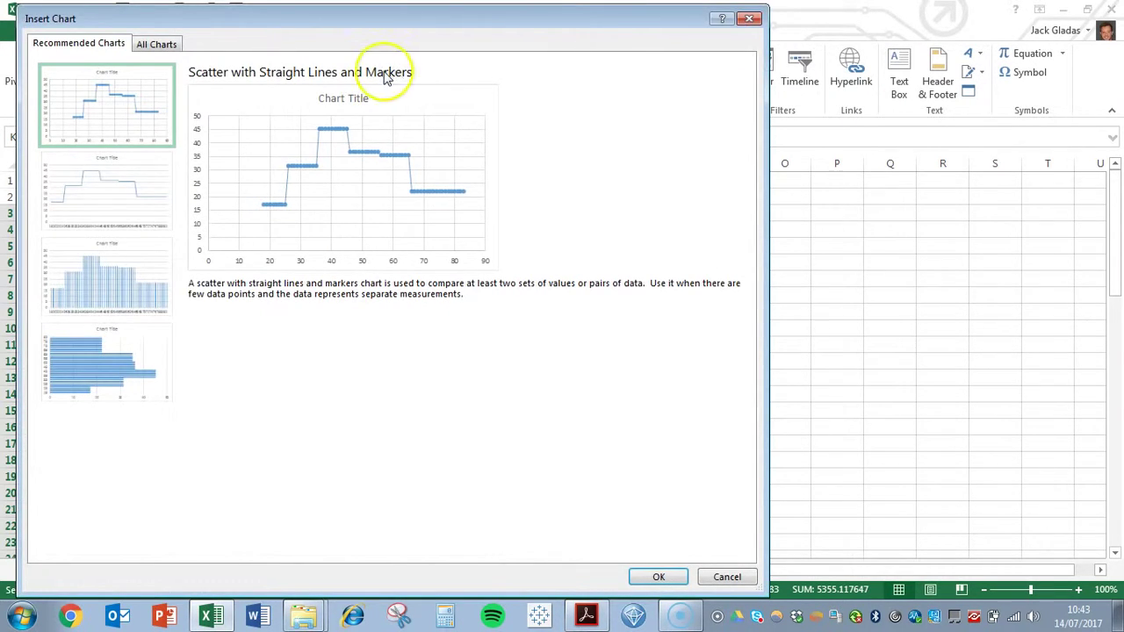
{"action": "left_click", "coordinate": [99, 292]}
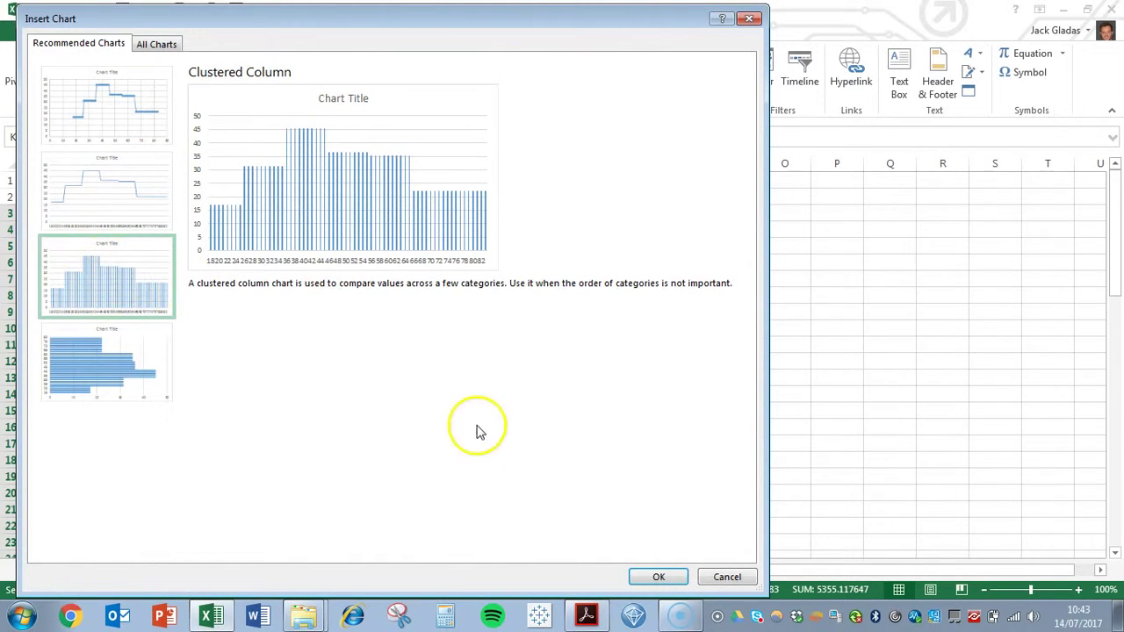
{"action": "left_click", "coordinate": [652, 578]}
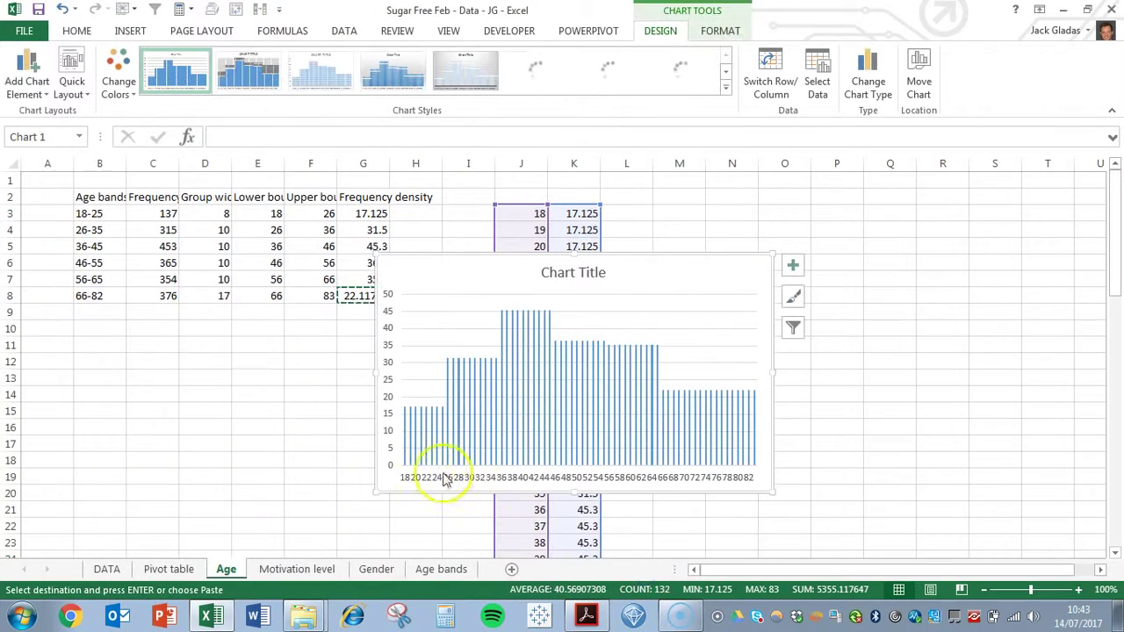
Widen the column chart and reposition it so that it spans about columns B to M
{"action": "left_click_drag", "start_coordinate": [374, 373], "coordinate": [137, 367]}
{"action": "scroll", "coordinate": [307, 376], "scroll_direction": "up", "scroll_amount": 3}
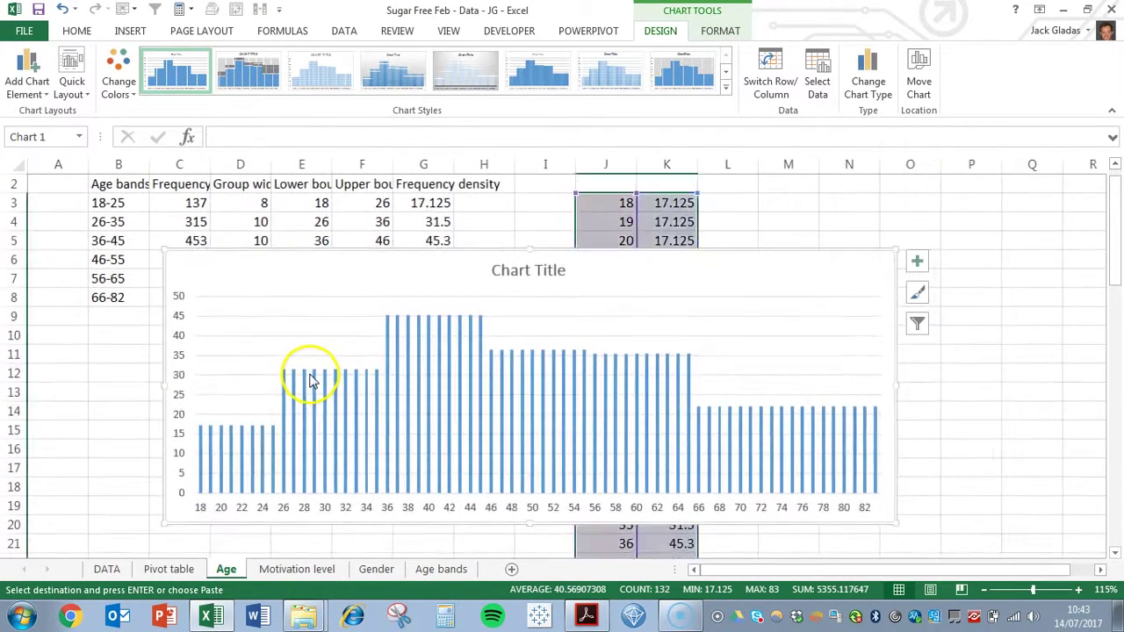
{"action": "left_click_drag", "start_coordinate": [412, 232], "coordinate": [305, 216]}
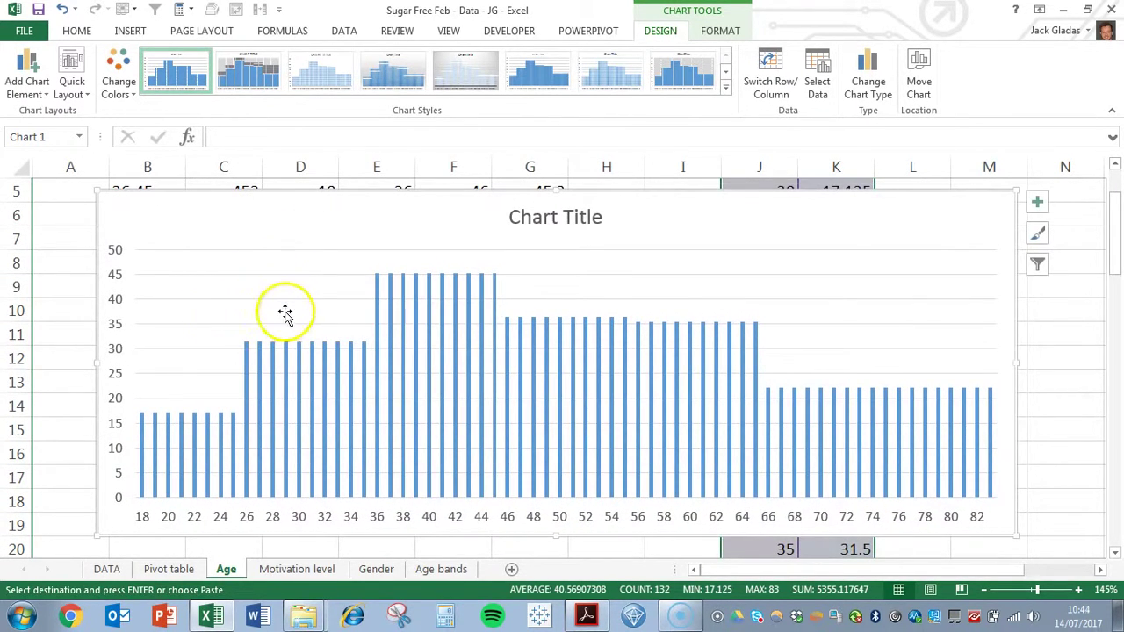
Set the column series' gap width to 0% and shift the chart slightly towards column A
{"action": "double_click", "coordinate": [299, 360]}
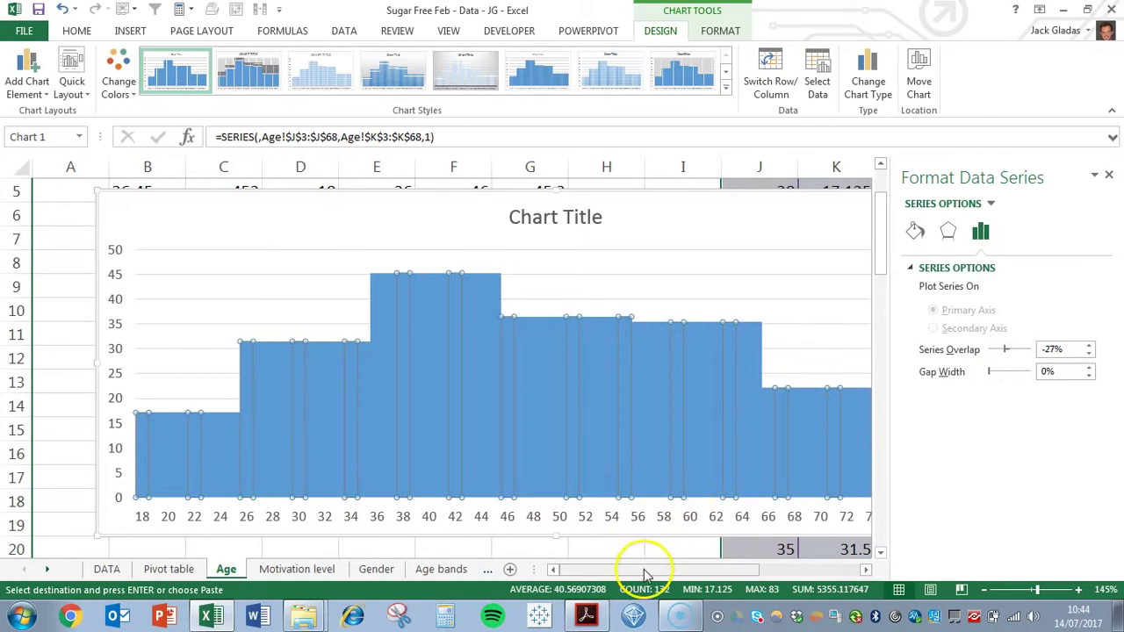
{"action": "left_click_drag", "start_coordinate": [640, 571], "coordinate": [660, 571]}
{"action": "scroll", "coordinate": [576, 416], "scroll_direction": "down", "scroll_amount": 1}
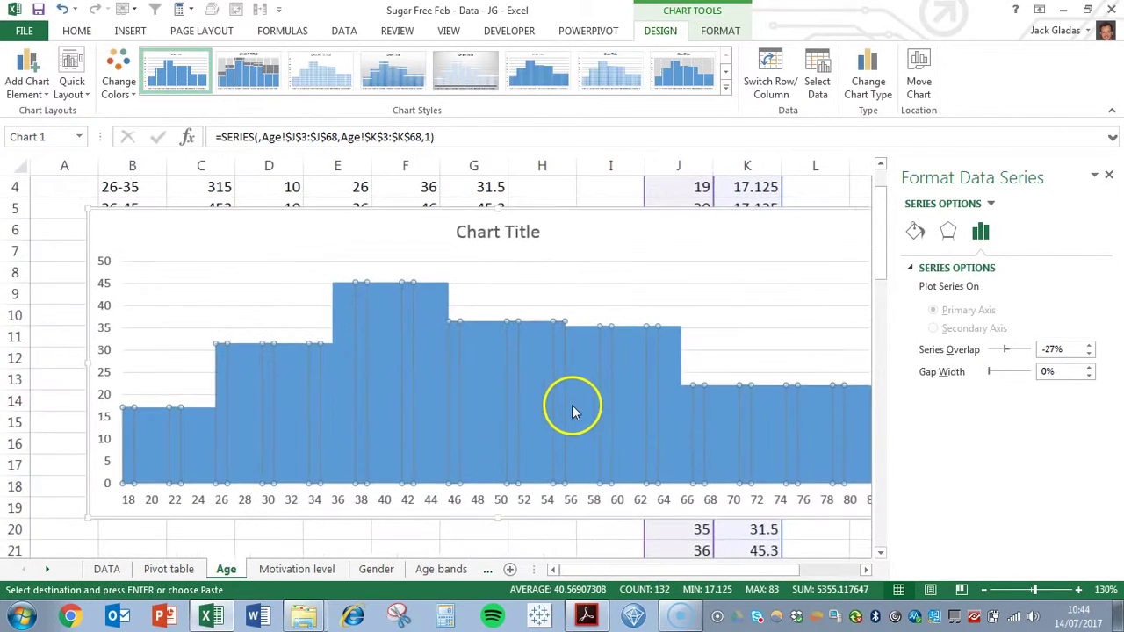
{"action": "left_click", "coordinate": [281, 231]}
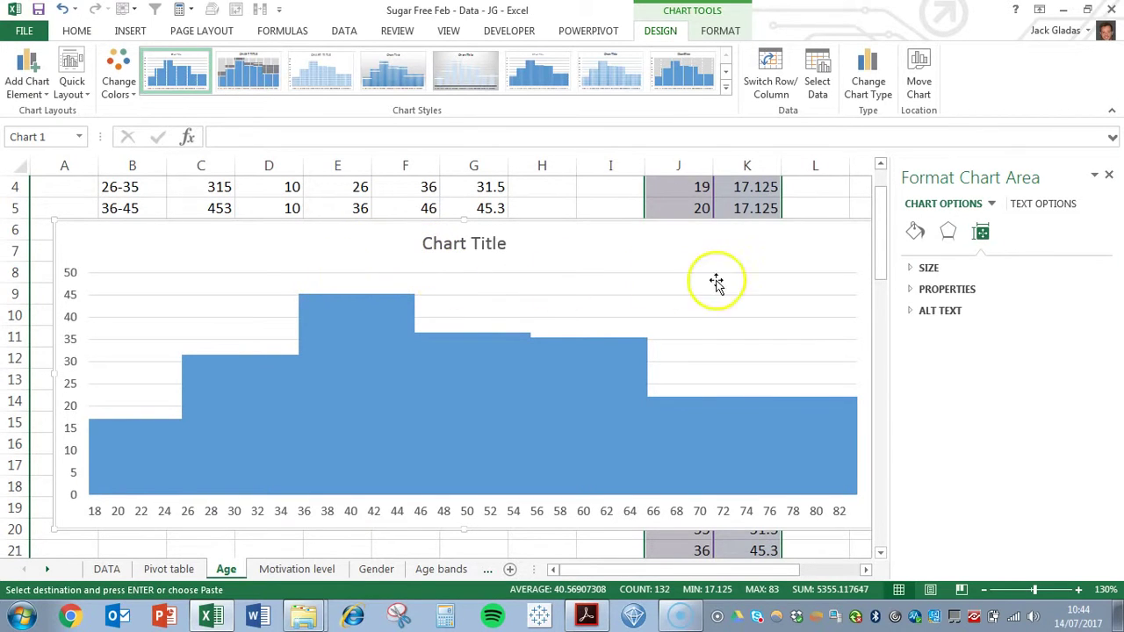
Add axis titles to both axes of the age chart
{"action": "left_click_drag", "start_coordinate": [660, 569], "coordinate": [722, 569]}
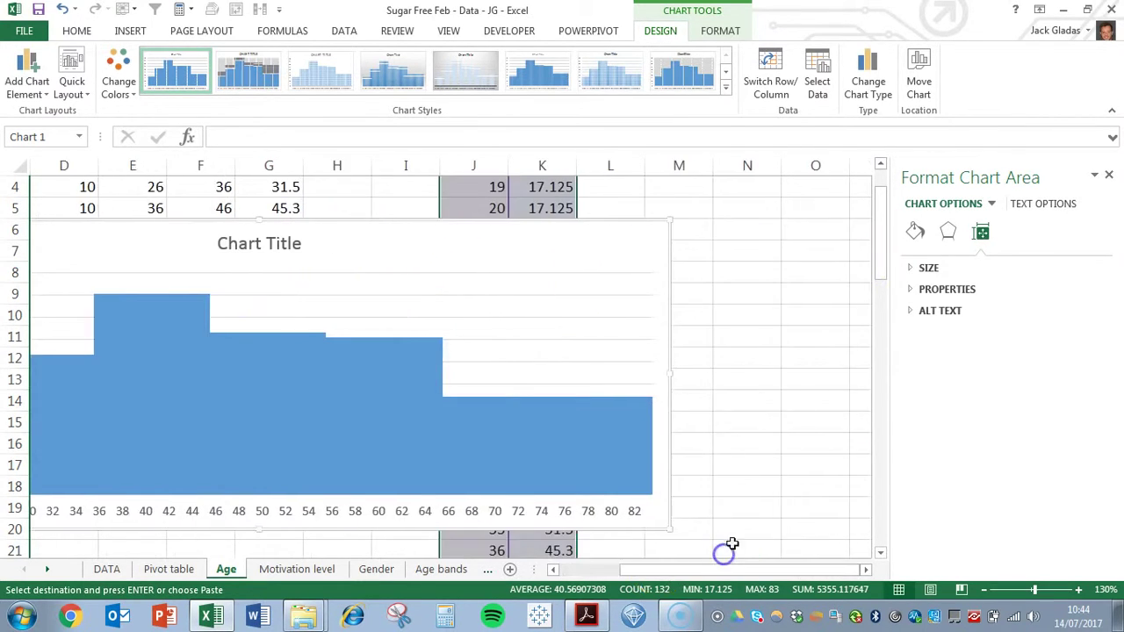
{"action": "left_click", "coordinate": [689, 235]}
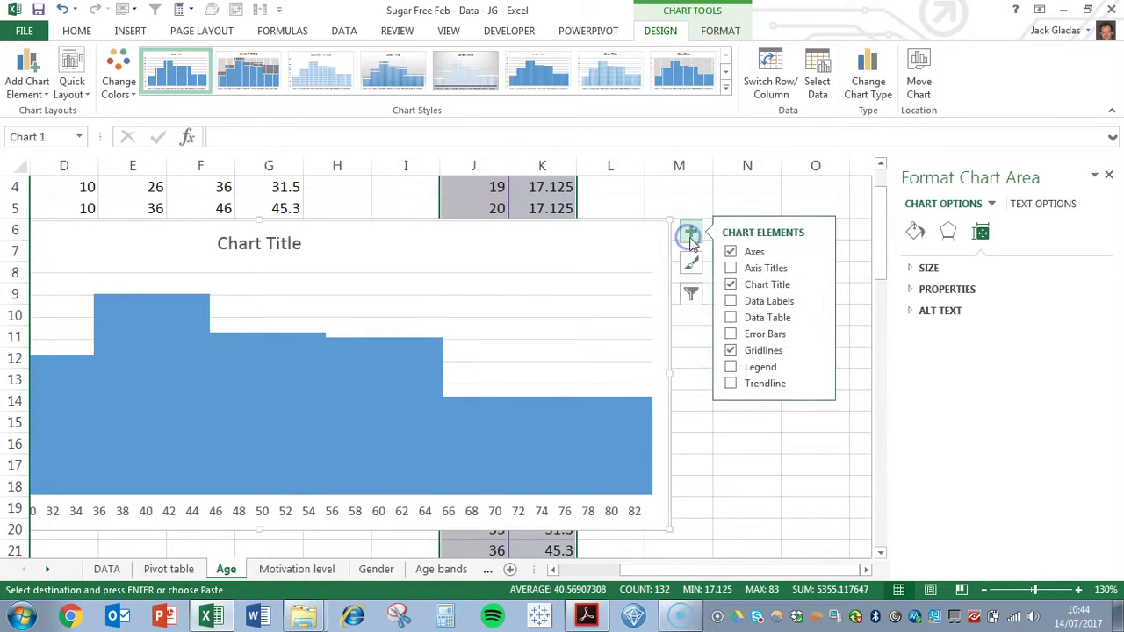
{"action": "left_click", "coordinate": [731, 268]}
{"action": "left_click_drag", "start_coordinate": [650, 575], "coordinate": [570, 572]}
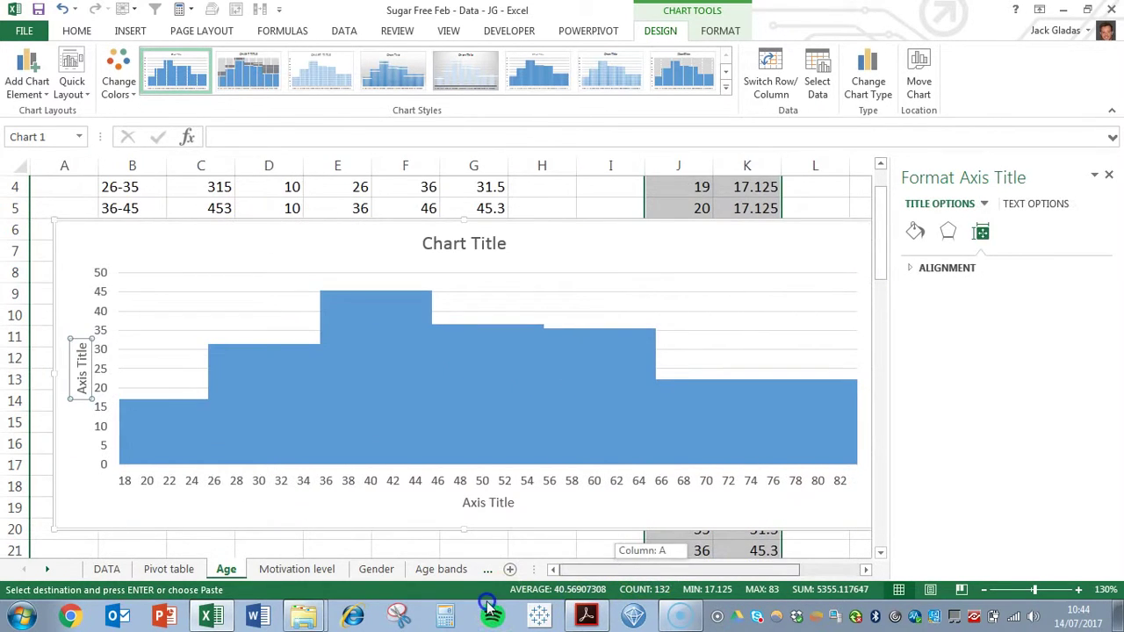
Replace the vertical axis title's placeholder text with "Freuqnecy Density"
{"action": "left_click", "coordinate": [85, 376]}
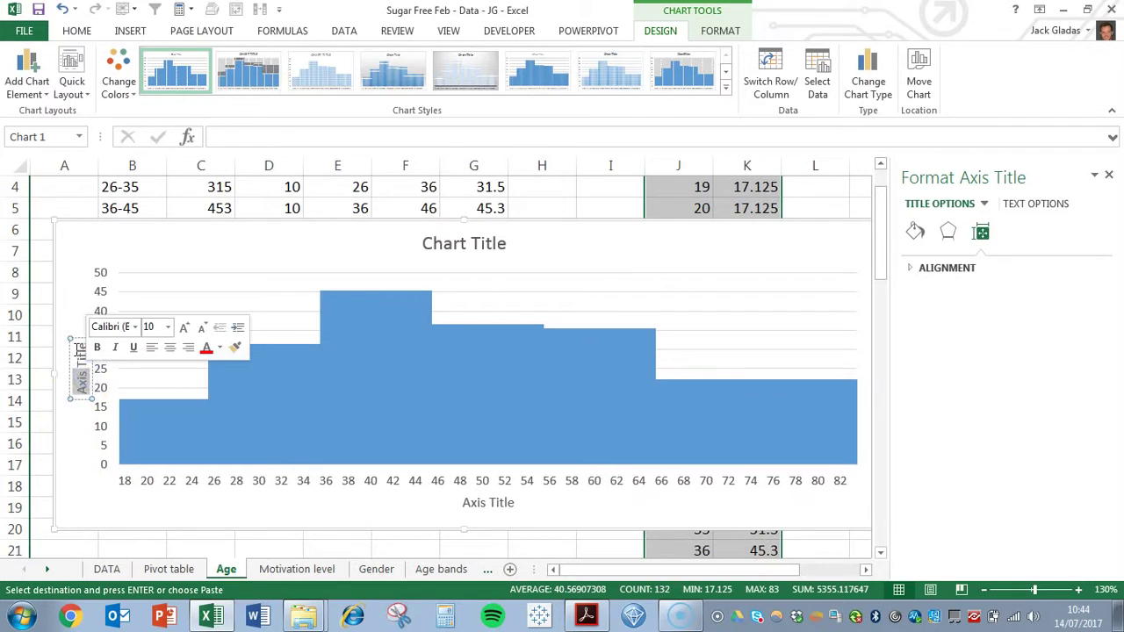
{"action": "left_click", "coordinate": [76, 349]}
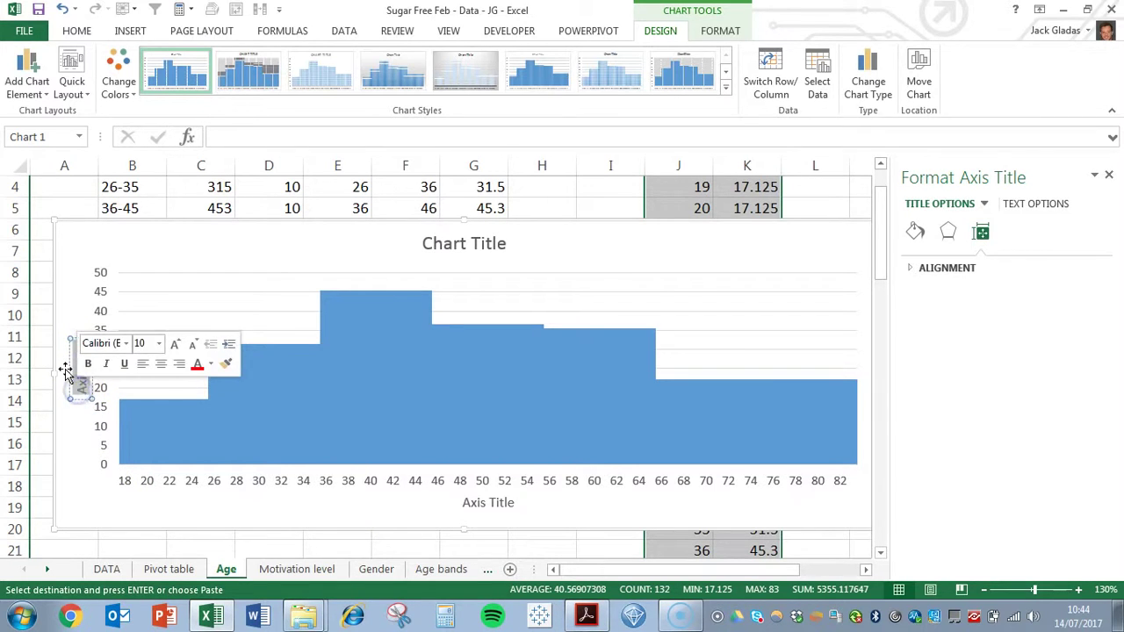
{"action": "key", "text": "Delete"}
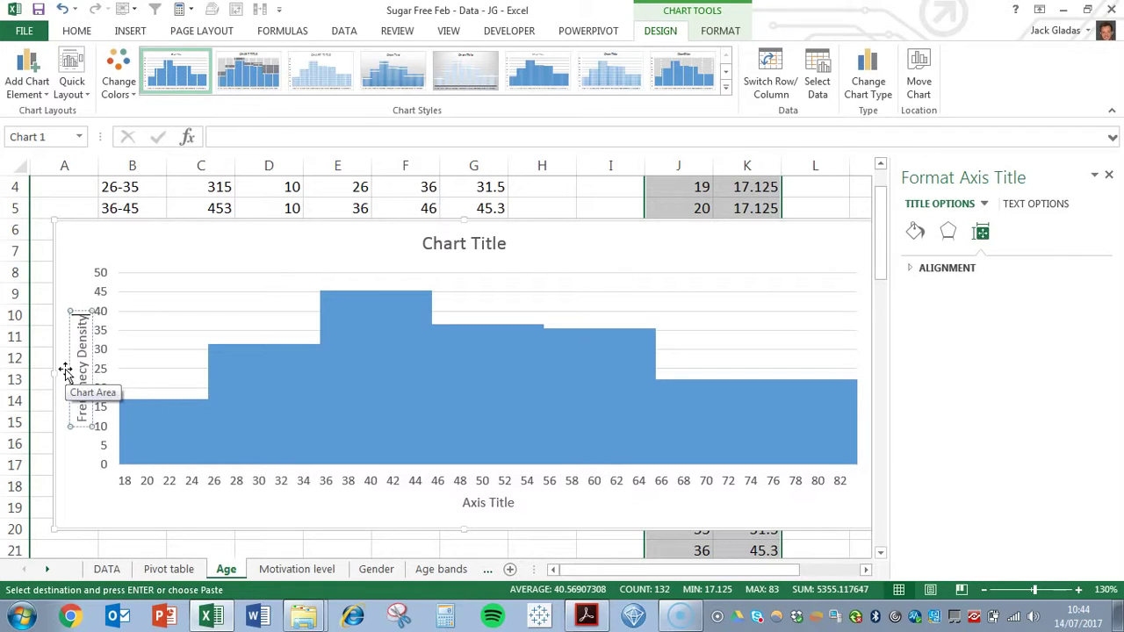
Replace the horizontal axis title's placeholder text with "Age (years)"
{"action": "left_click", "coordinate": [473, 508]}
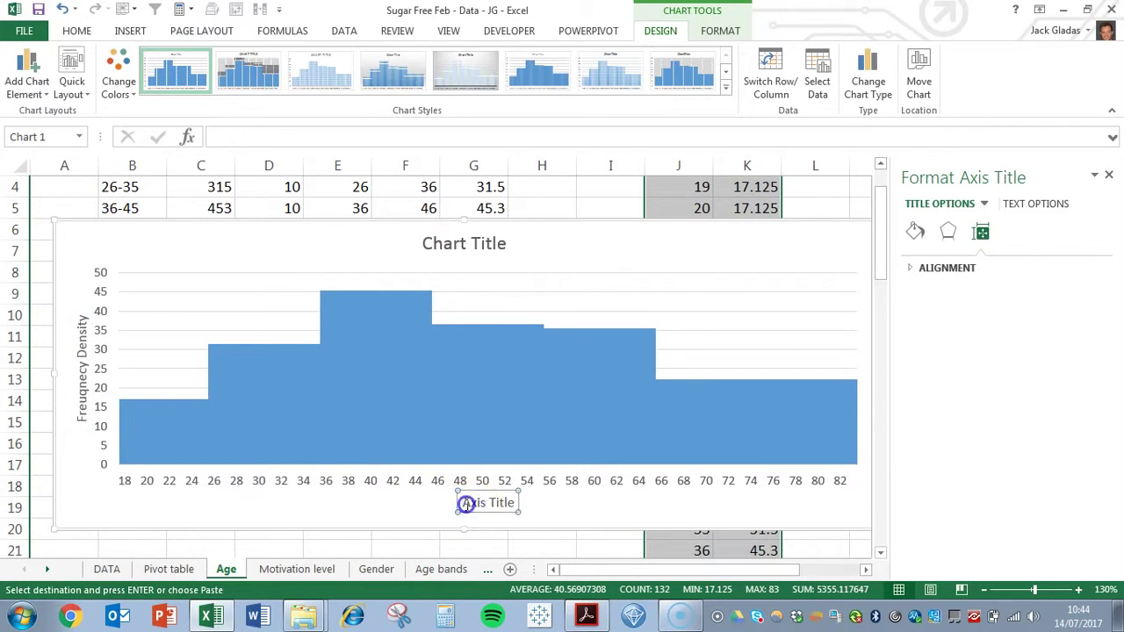
{"action": "left_click_drag", "start_coordinate": [465, 504], "coordinate": [527, 502]}
{"action": "type", "text": "Age"}
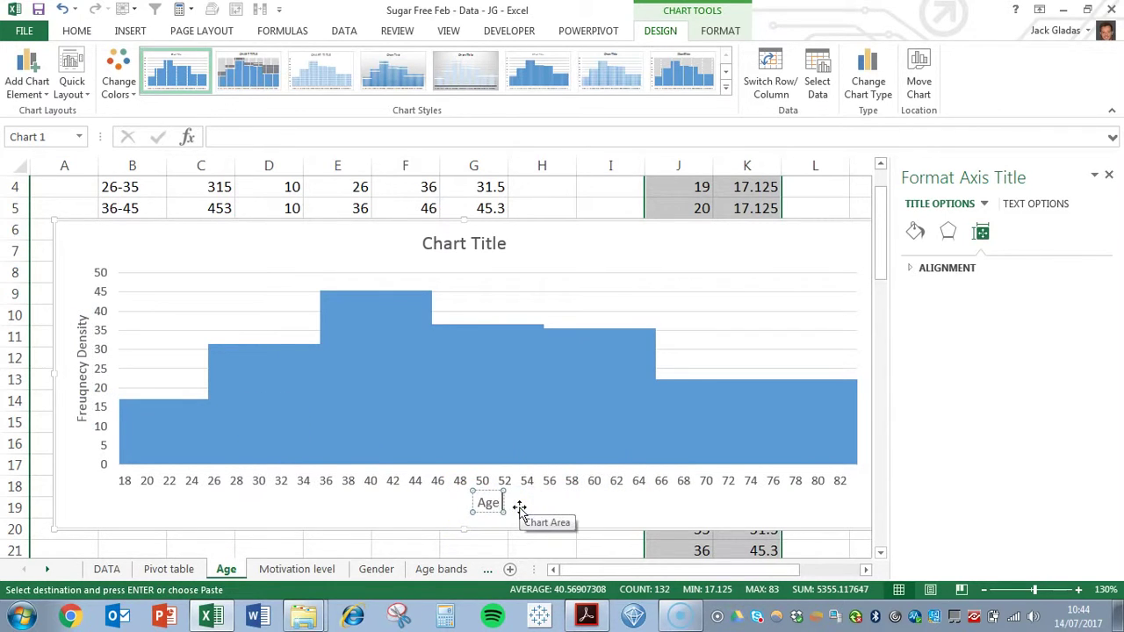
{"action": "type", "text": " (years)"}
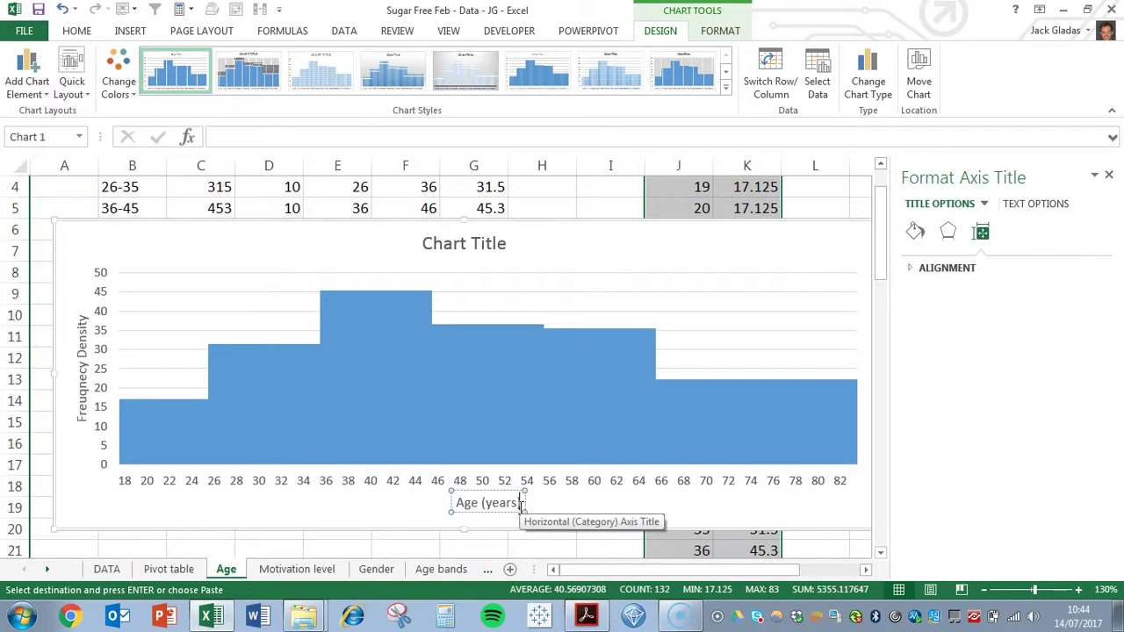
Change the chart title to "Histogram to show age distribution of participants"
{"action": "left_click", "coordinate": [456, 250]}
{"action": "left_click_drag", "start_coordinate": [468, 249], "coordinate": [504, 244]}
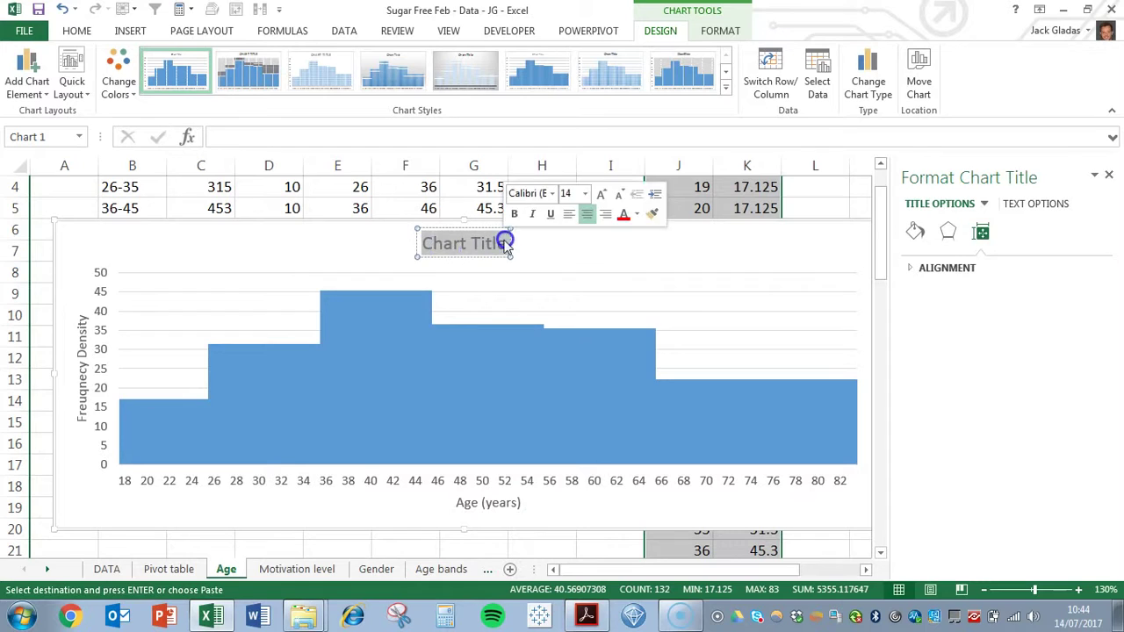
{"action": "type", "text": "Histogram"}
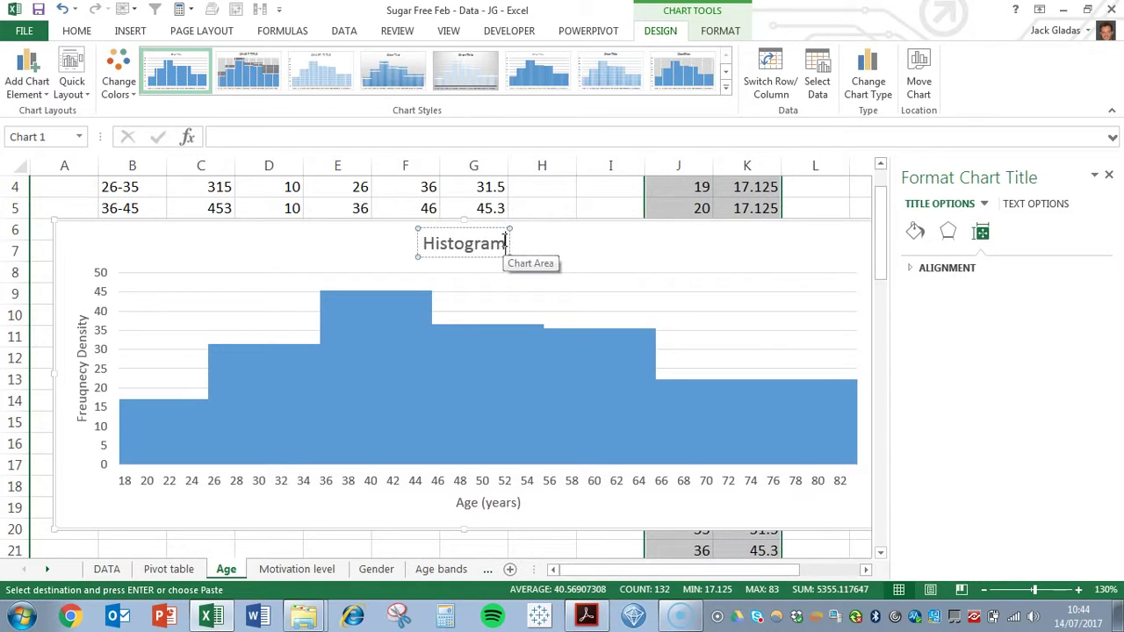
{"action": "type", "text": " to show"}
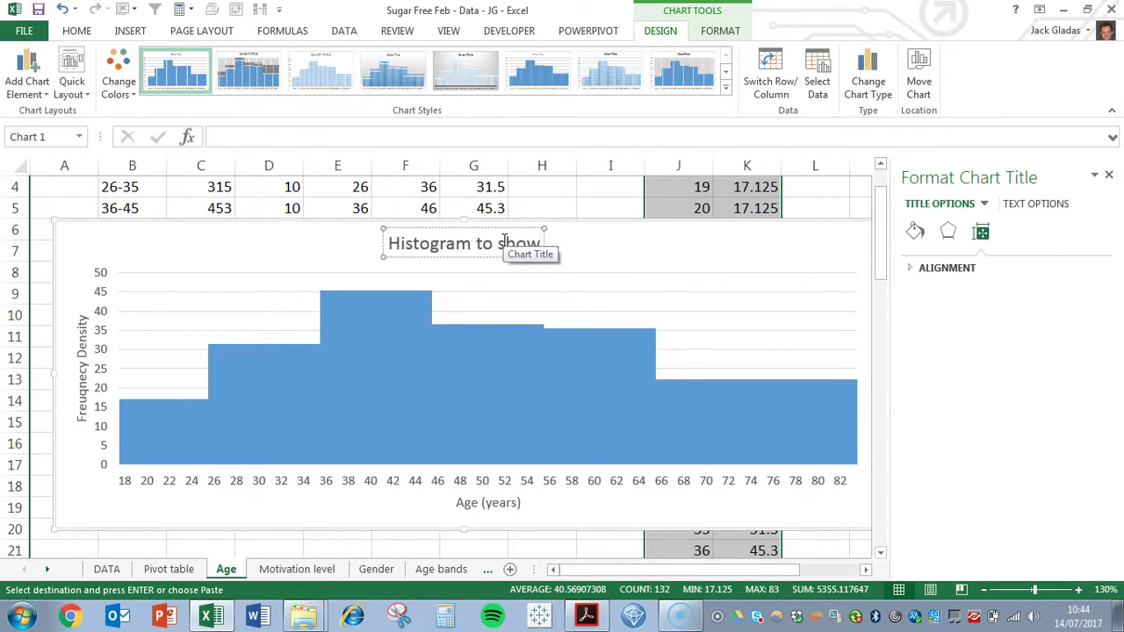
{"action": "type", "text": " age distributio"}
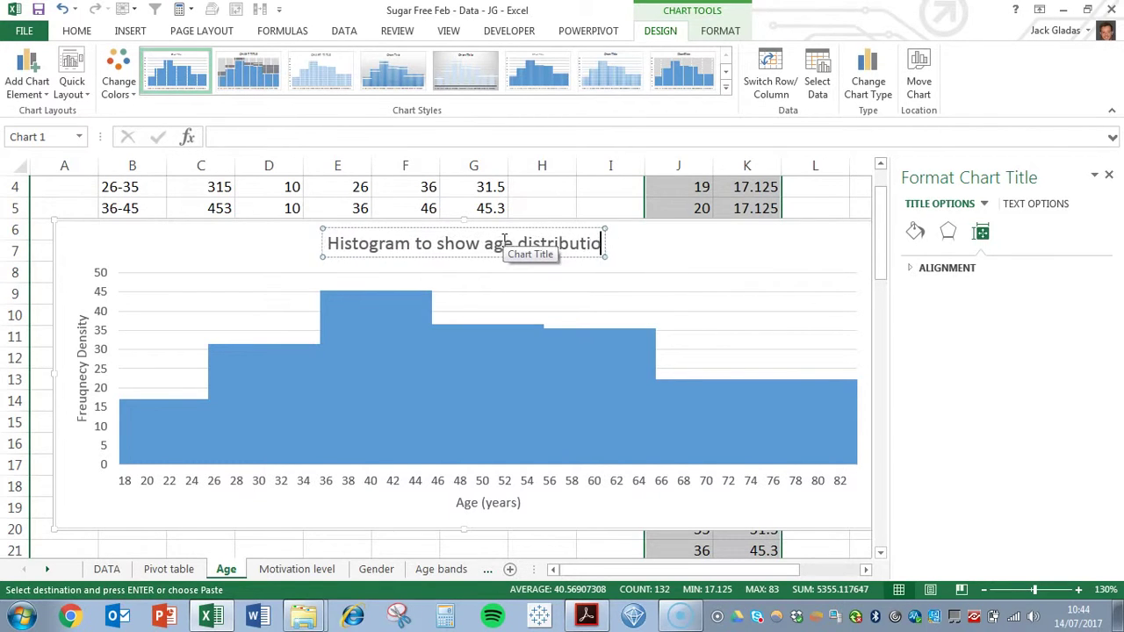
{"action": "type", "text": "n of participants"}
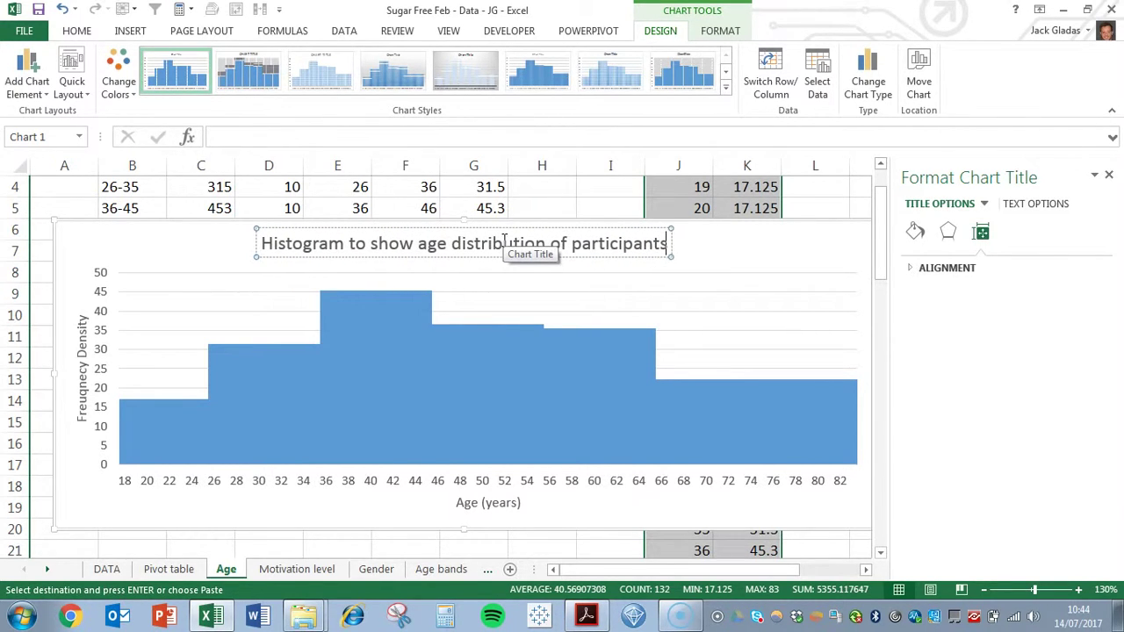
{"action": "left_click", "coordinate": [420, 548]}
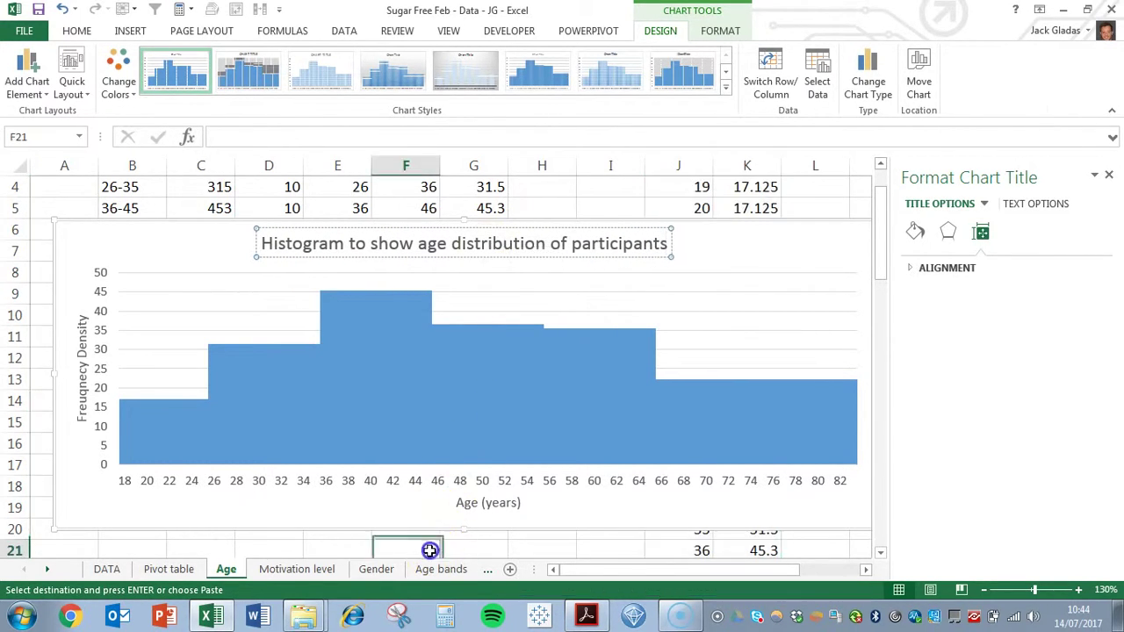